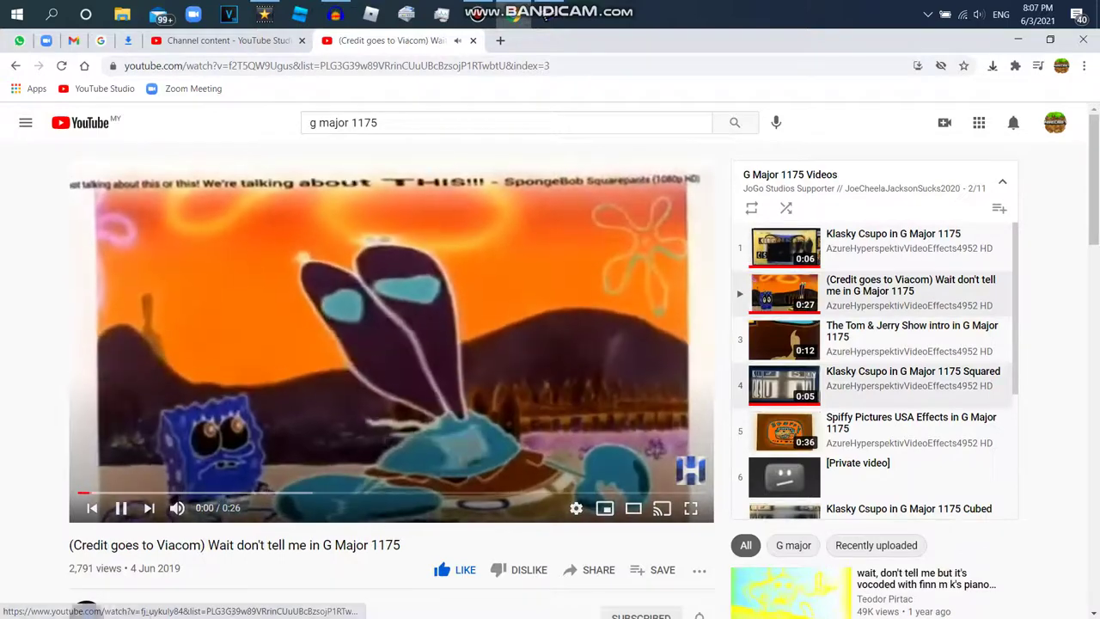
Open the eighth playlist video, "Klasky Csupo in G Major 1175", and look over its page.
scroll(915, 386, down, 1)
click(915, 469)
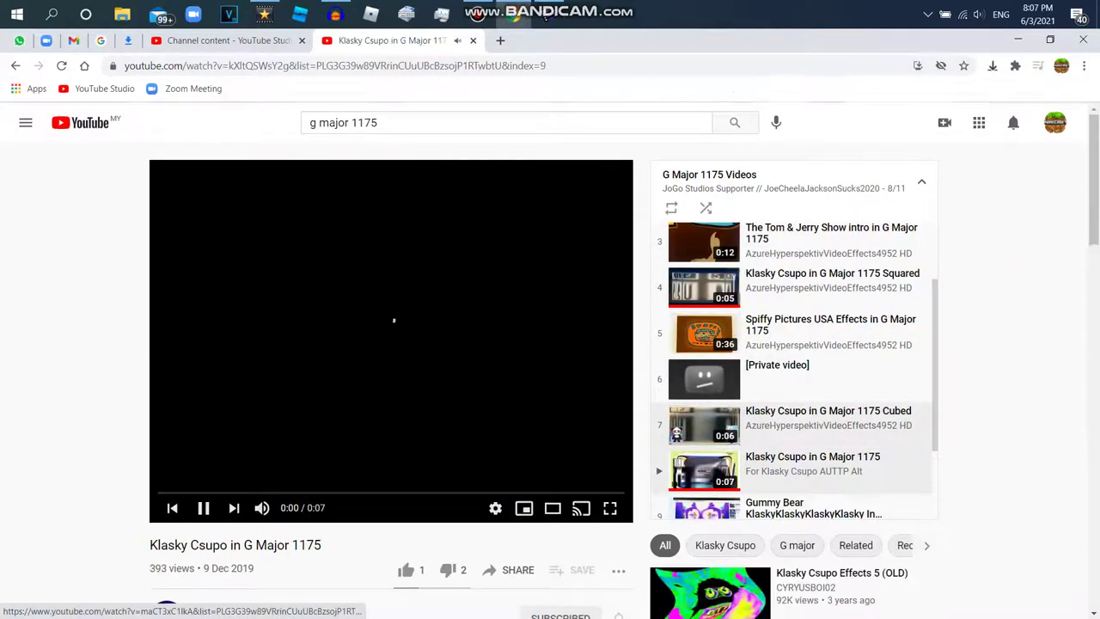
scroll(624, 380, down, 3)
scroll(625, 380, up, 2)
scroll(400, 344, up, 1)
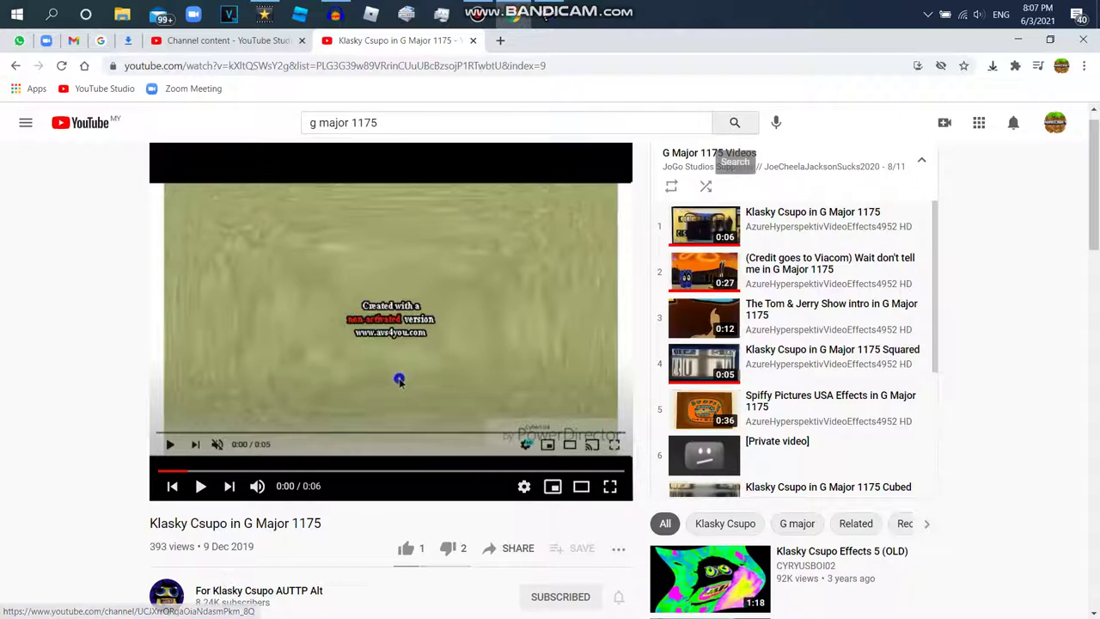
Repeat the YouTube search for "g major 1175" and open "Klasky Csupo In G Major 1175 Sony Vegas Version Fixed".
click(735, 122)
scroll(550, 378, down, 5)
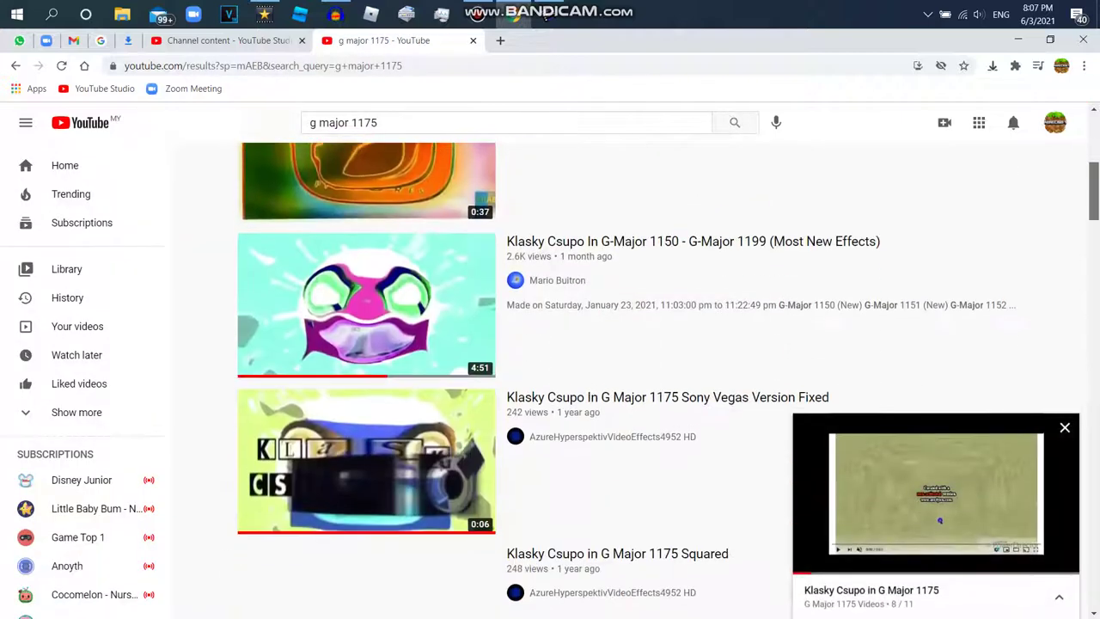
scroll(367, 258, down, 4)
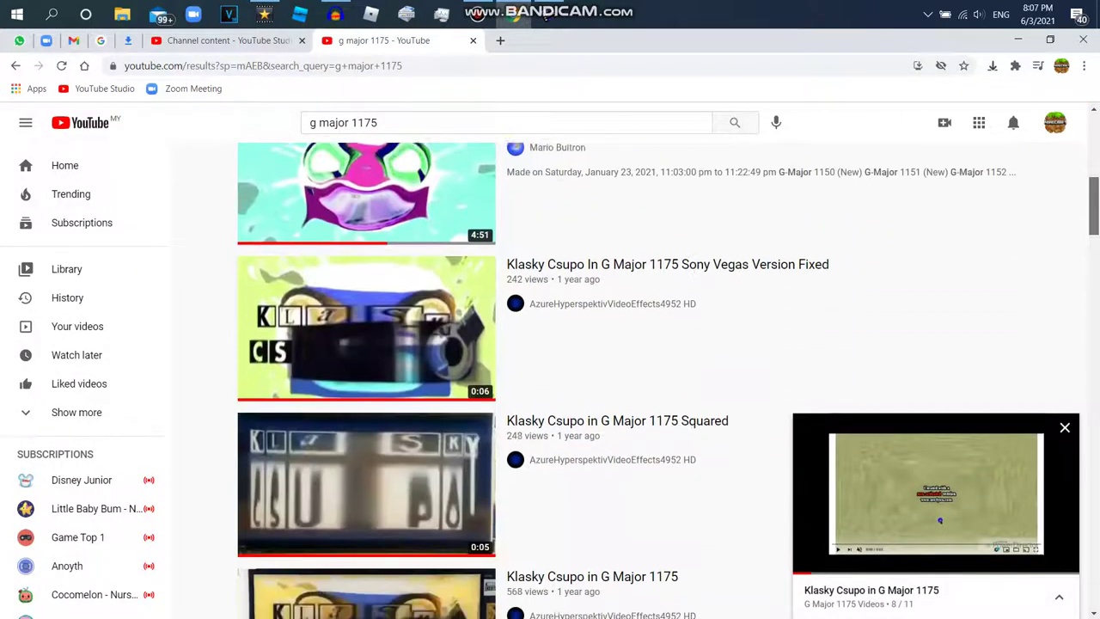
click(393, 314)
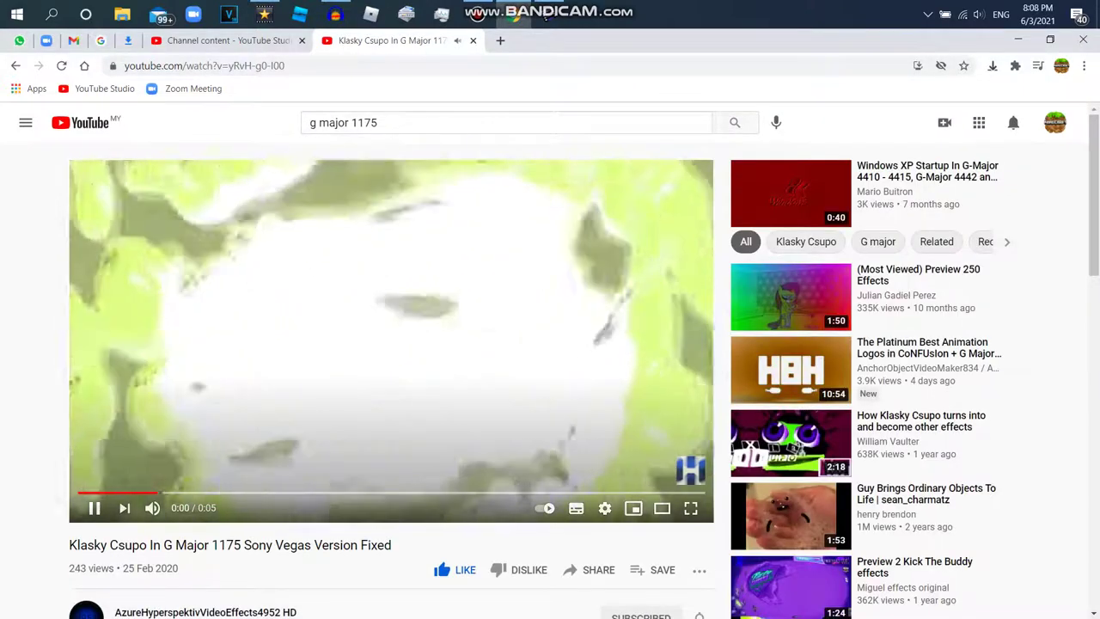
Post a public comment on the video reading "Pitches:" with +10, +2 and -10 on separate lines.
scroll(550, 378, down, 5)
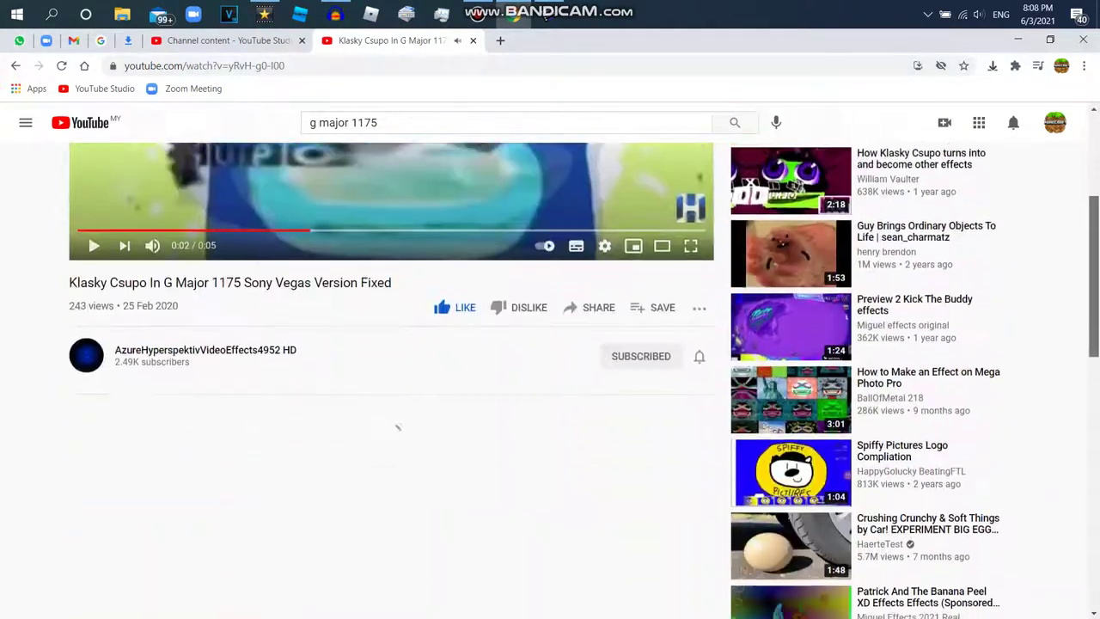
click(163, 325)
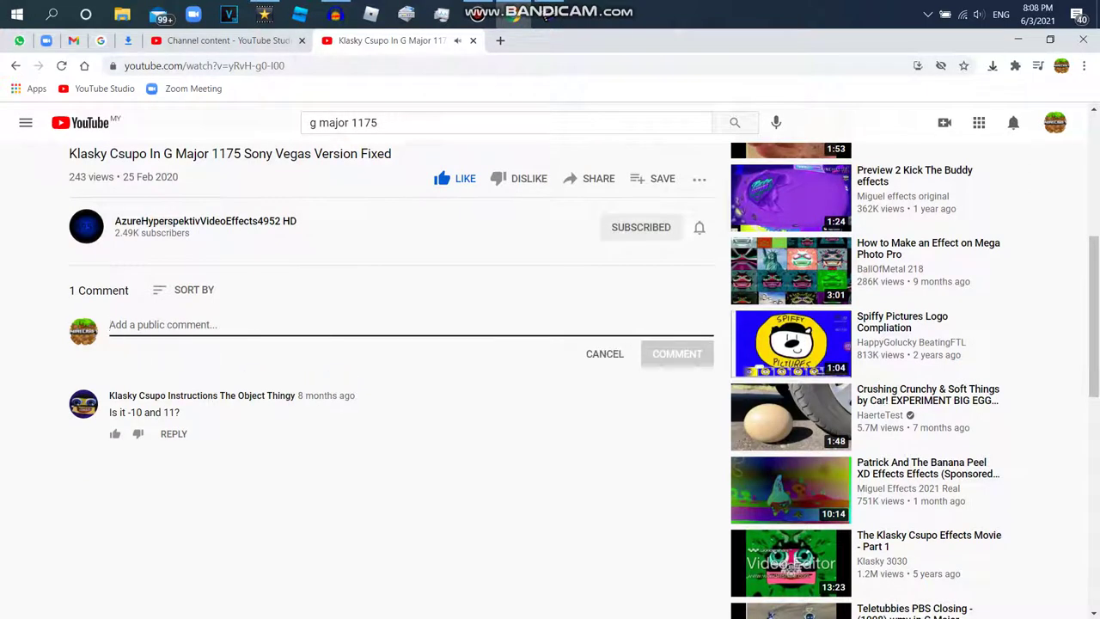
text(Pit)
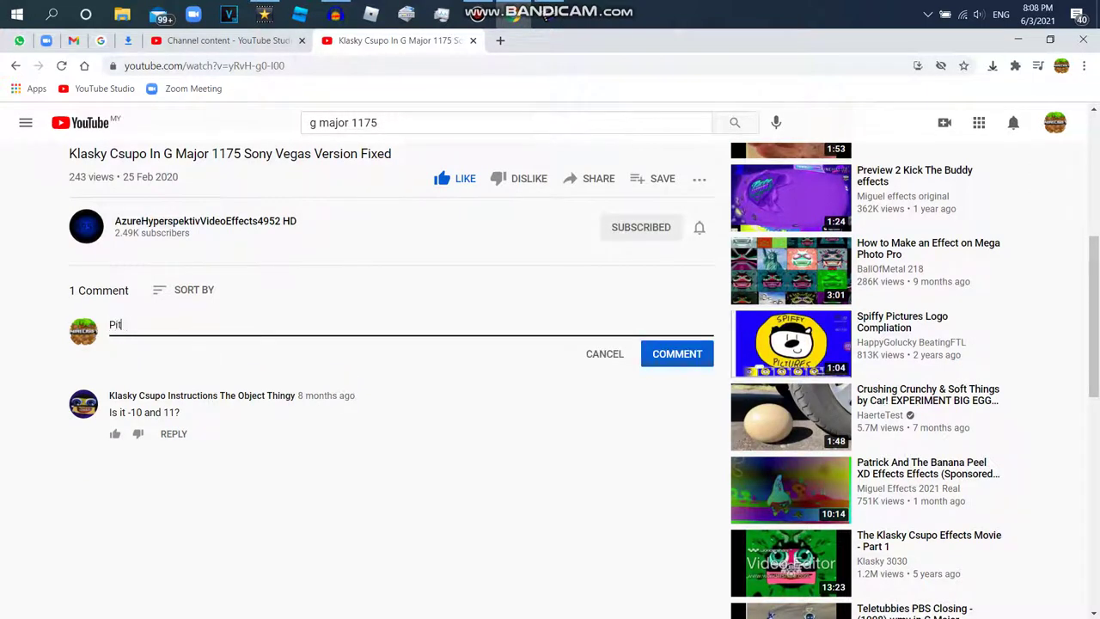
text(ches:)
key(Return)
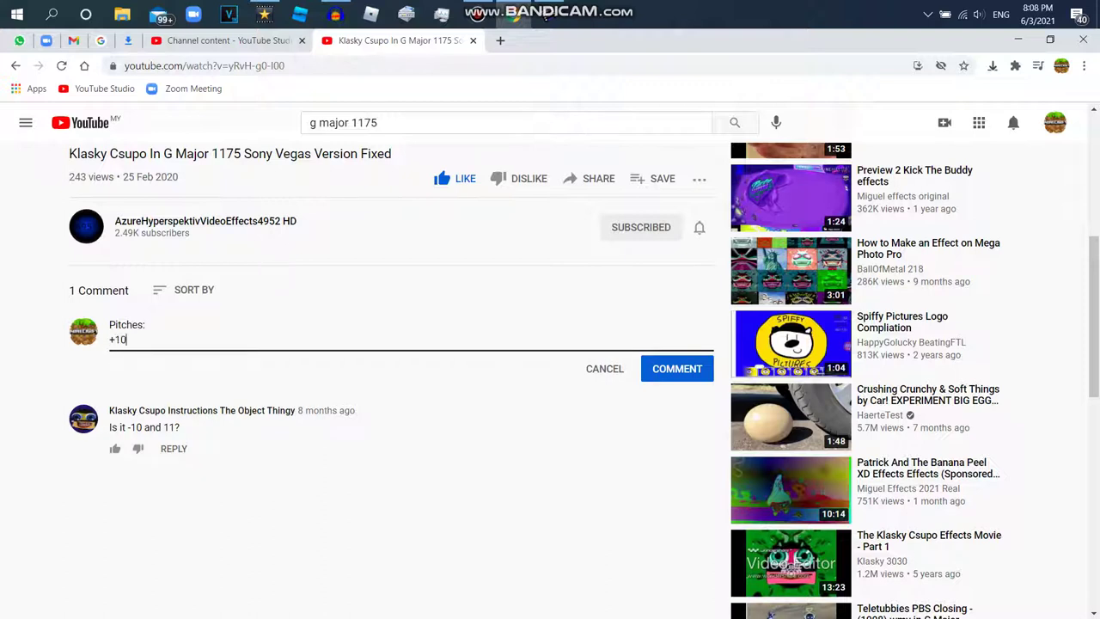
text(+10)
key(Return)
text(+2)
key(Return)
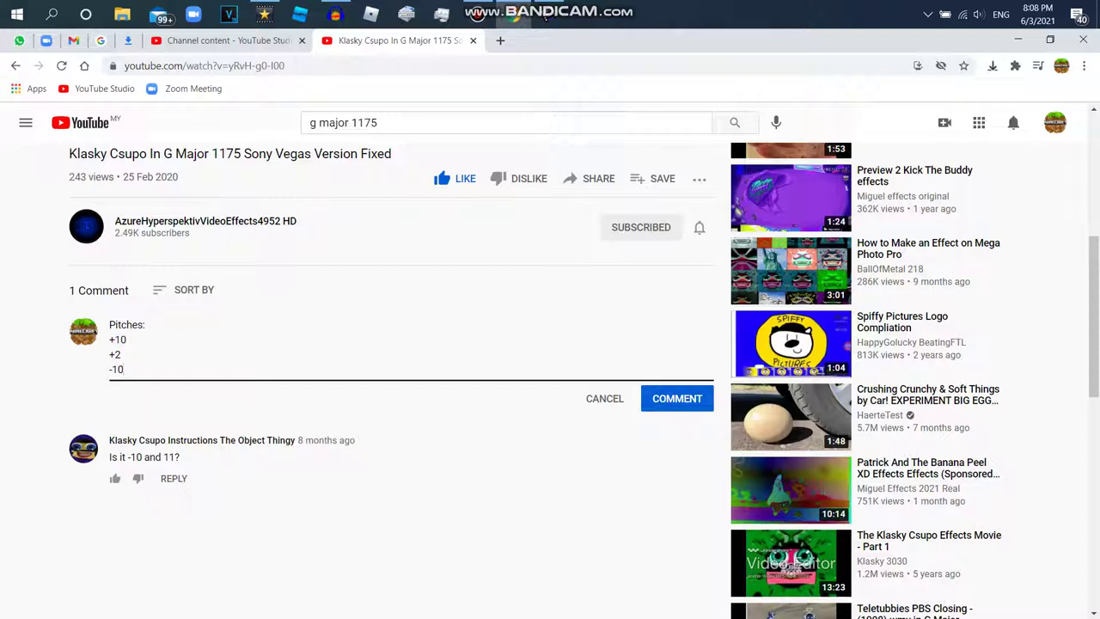
click(677, 399)
Switch to Audacity and import the WAV audio file "Klasky Csupo Robot Logo" into the empty project.
click(335, 15)
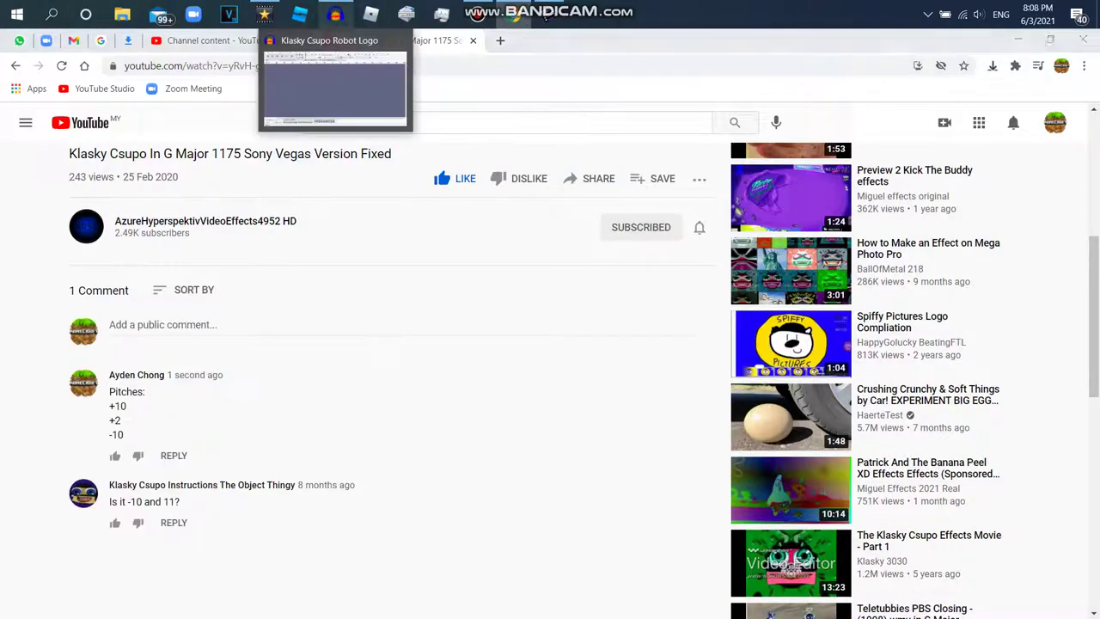
click(336, 15)
click(11, 53)
mouse_move(40, 174)
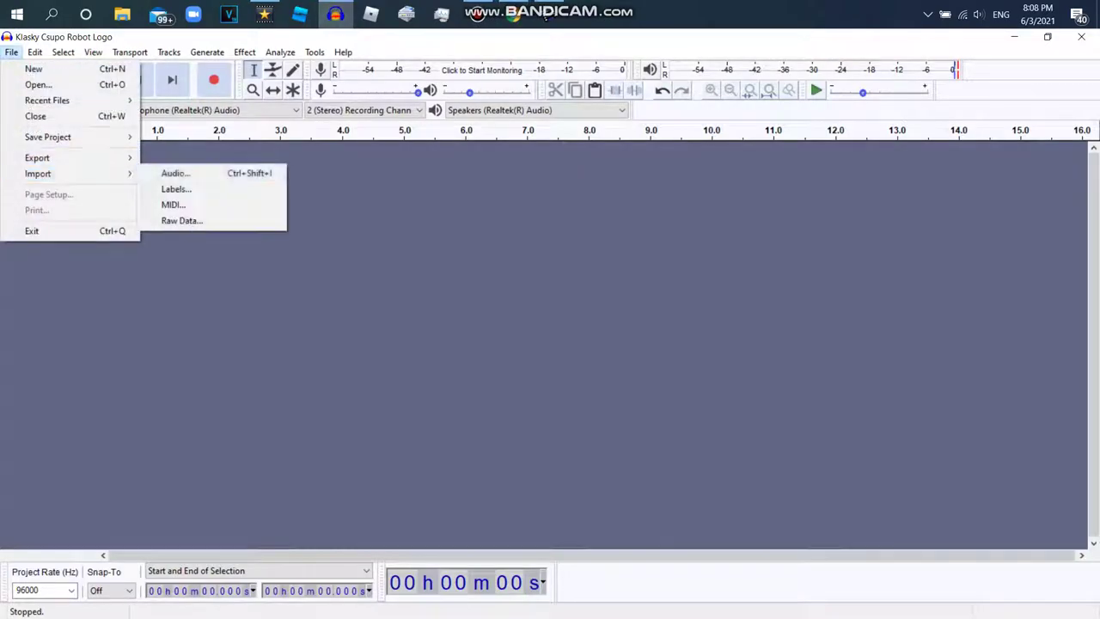
click(176, 175)
scroll(292, 293, down, 20)
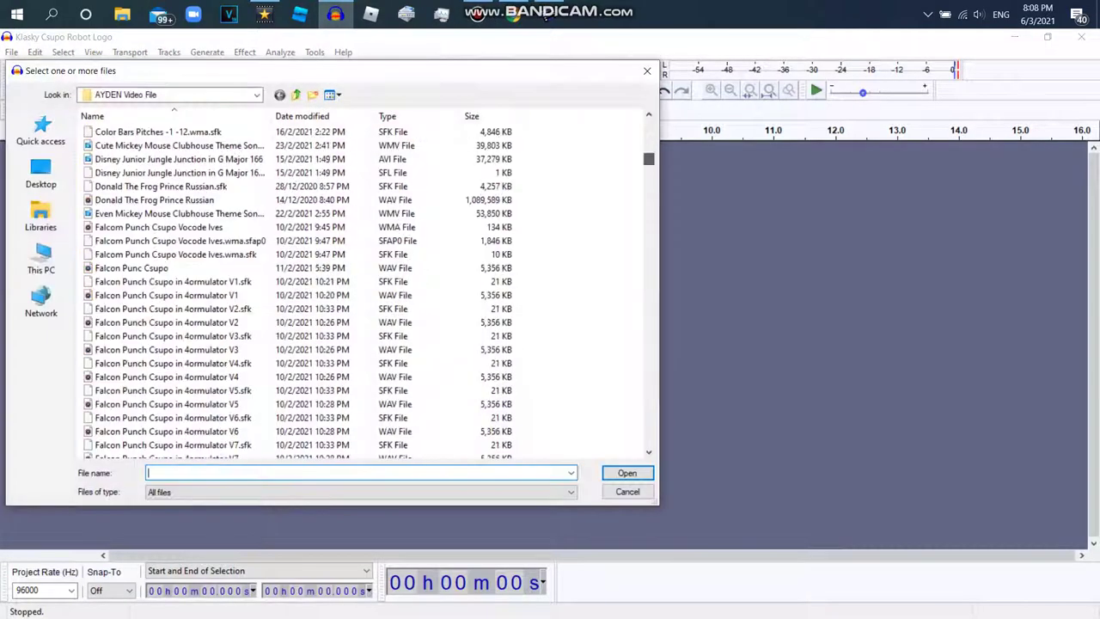
scroll(293, 292, down, 8)
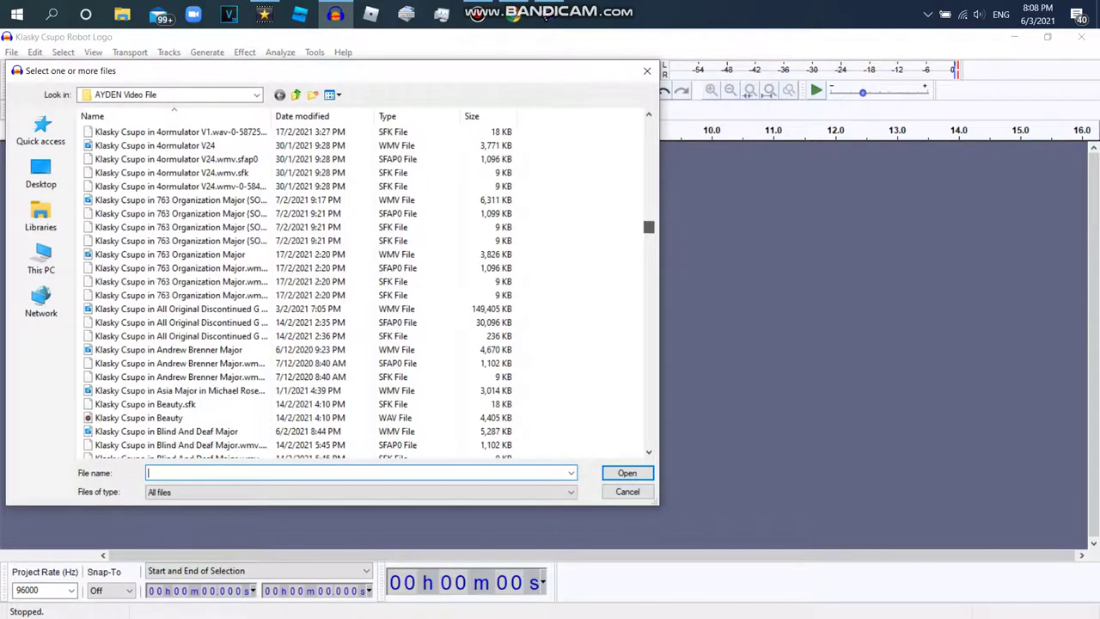
scroll(292, 293, down, 20)
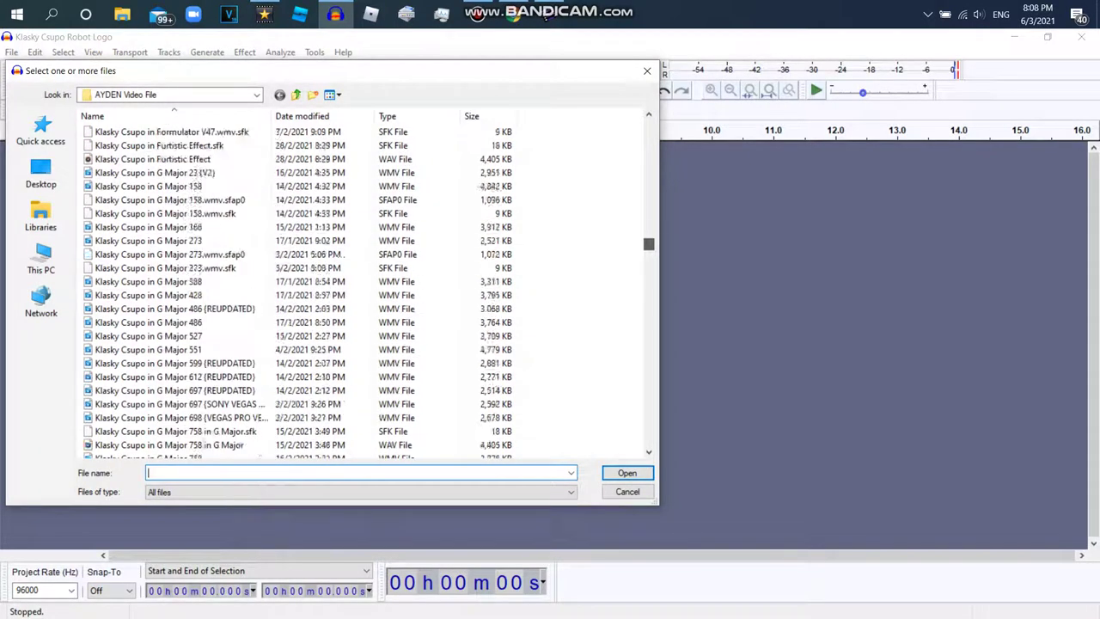
scroll(292, 293, down, 20)
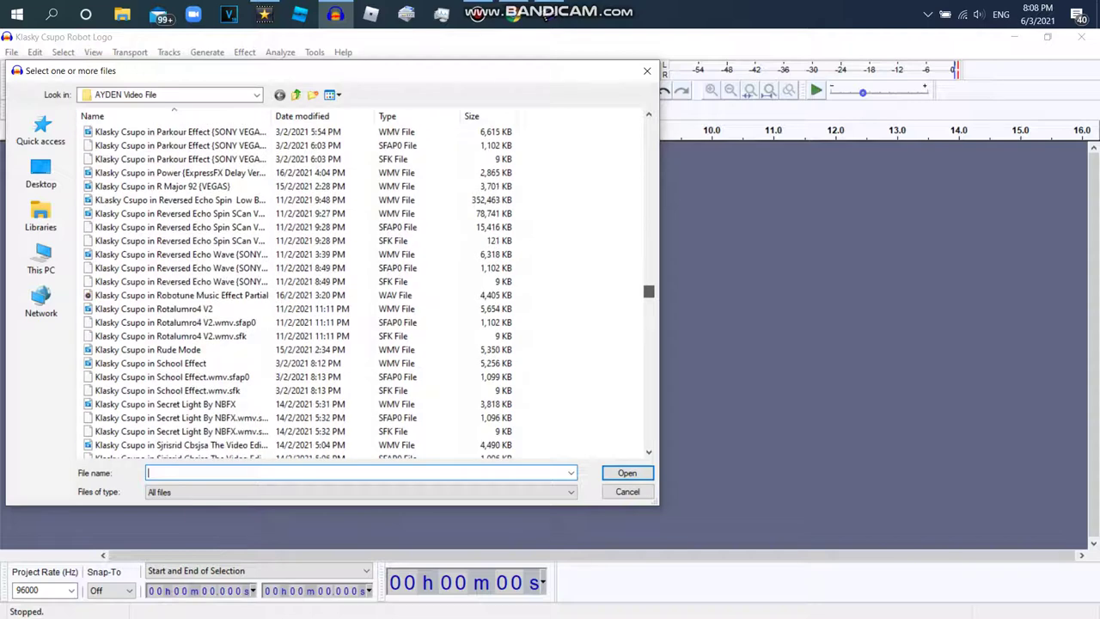
scroll(293, 292, down, 20)
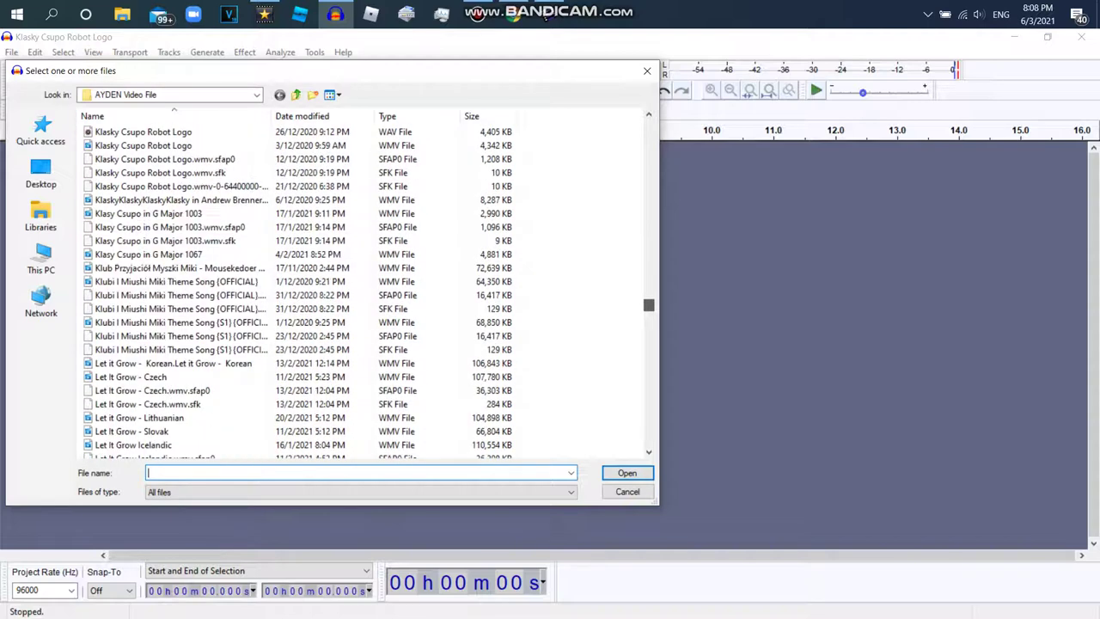
double_click(144, 132)
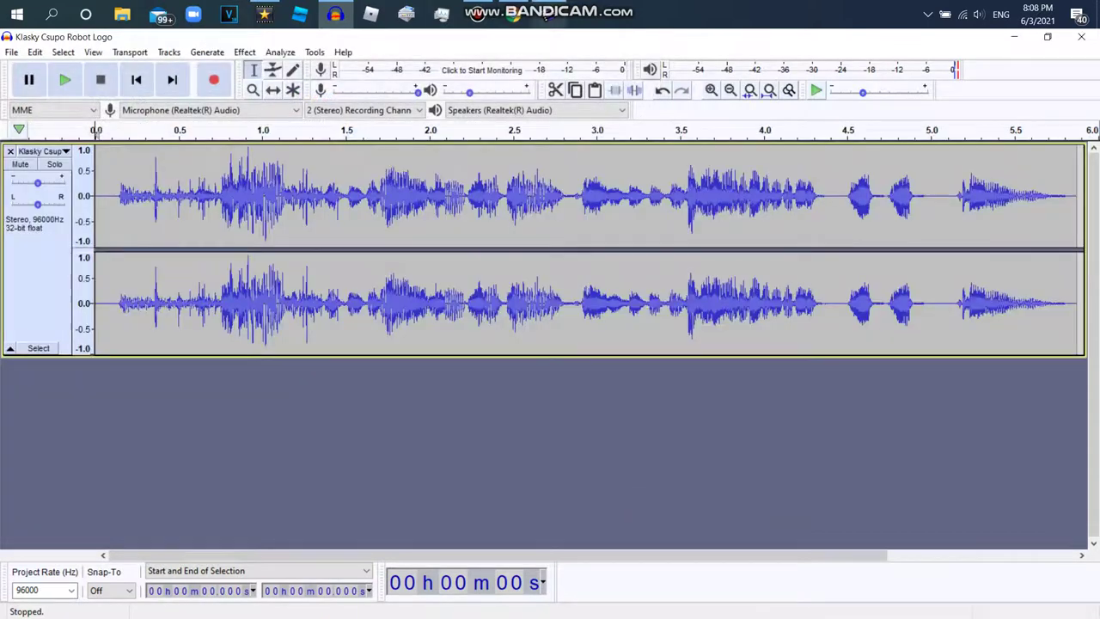
Switch to AVS Video Editor, import "Klasky Csupo Robot Logo Trimmed" from the desktop video folder and place it at the start of the main video track.
click(546, 16)
click(68, 103)
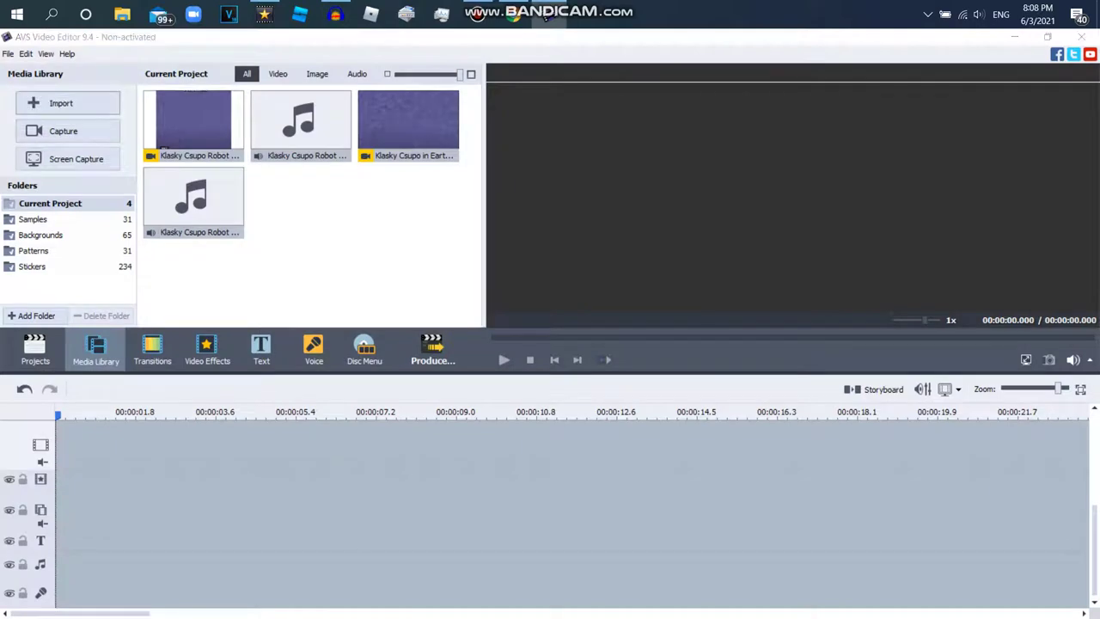
click(387, 285)
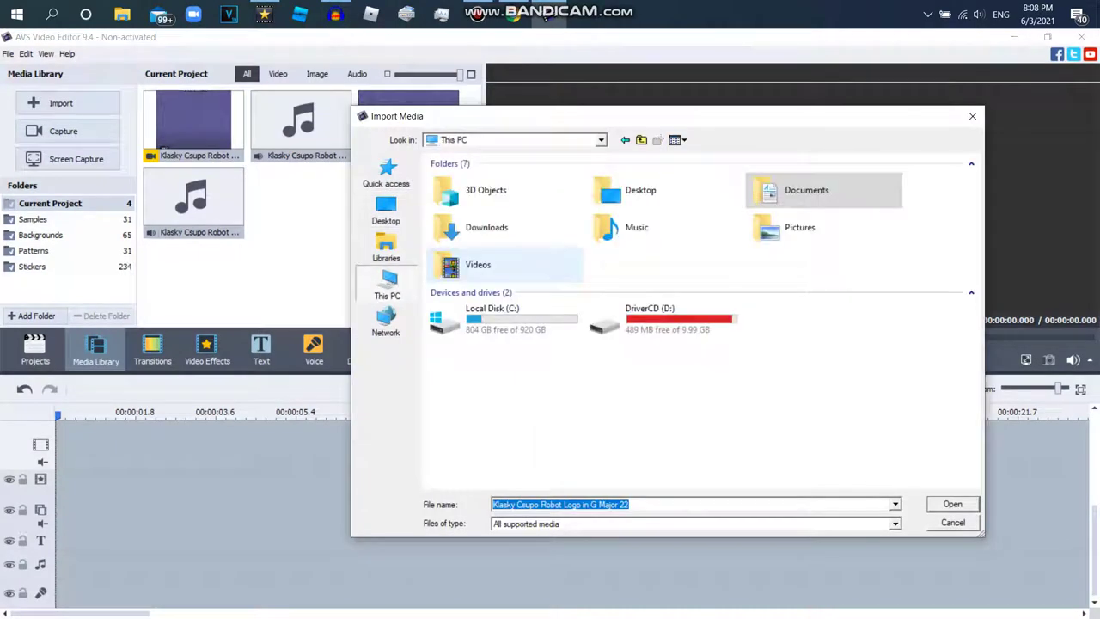
click(387, 249)
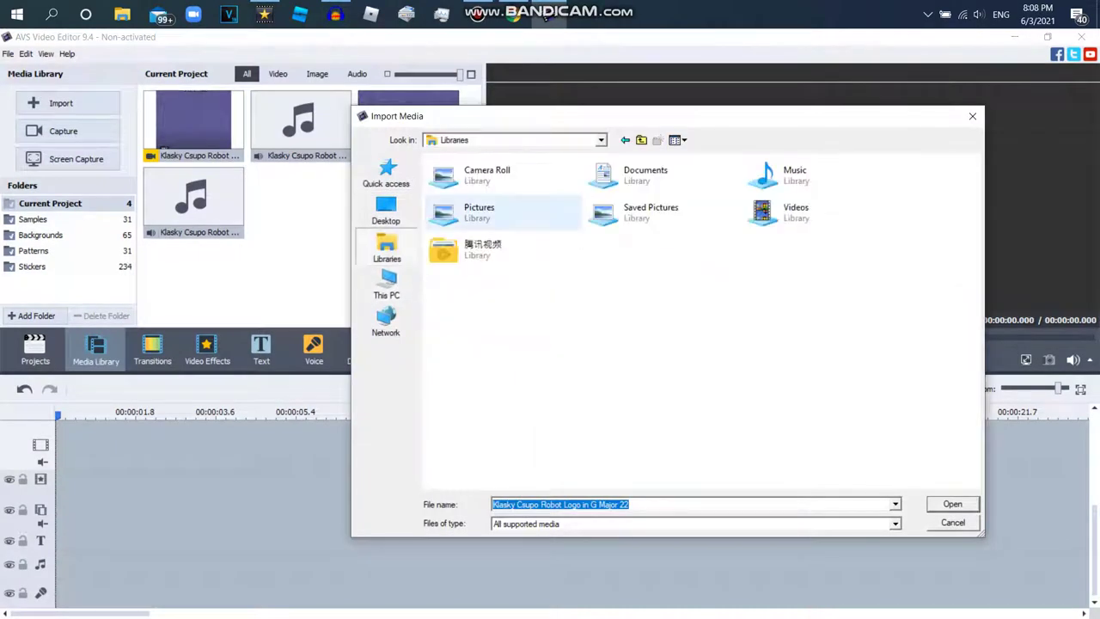
click(386, 212)
double_click(817, 286)
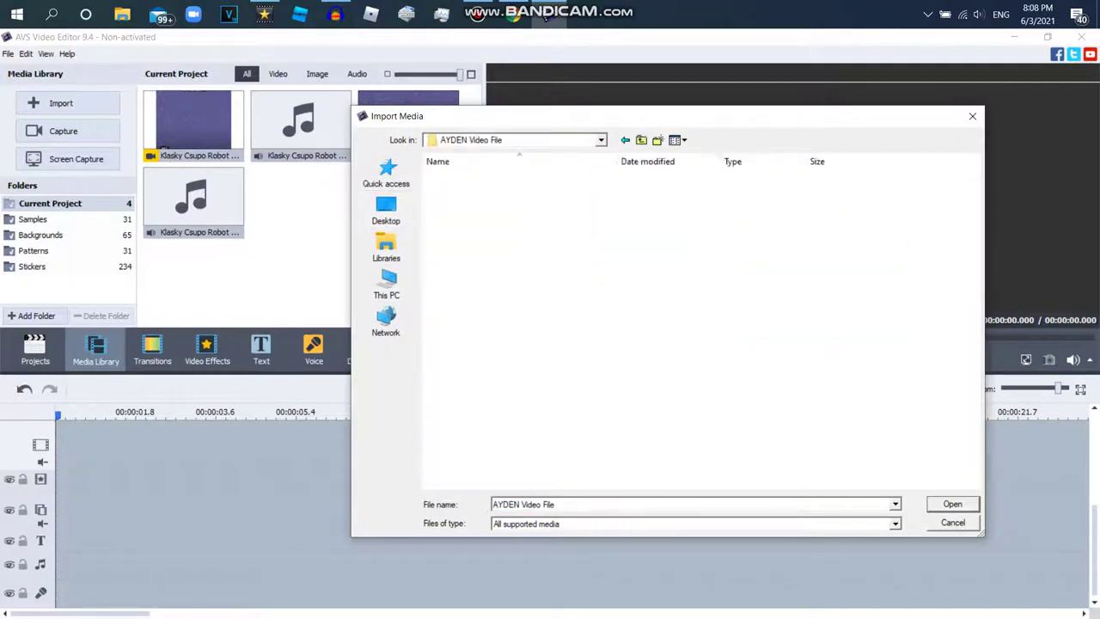
drag(974, 171, 974, 271)
scroll(700, 327, down, 20)
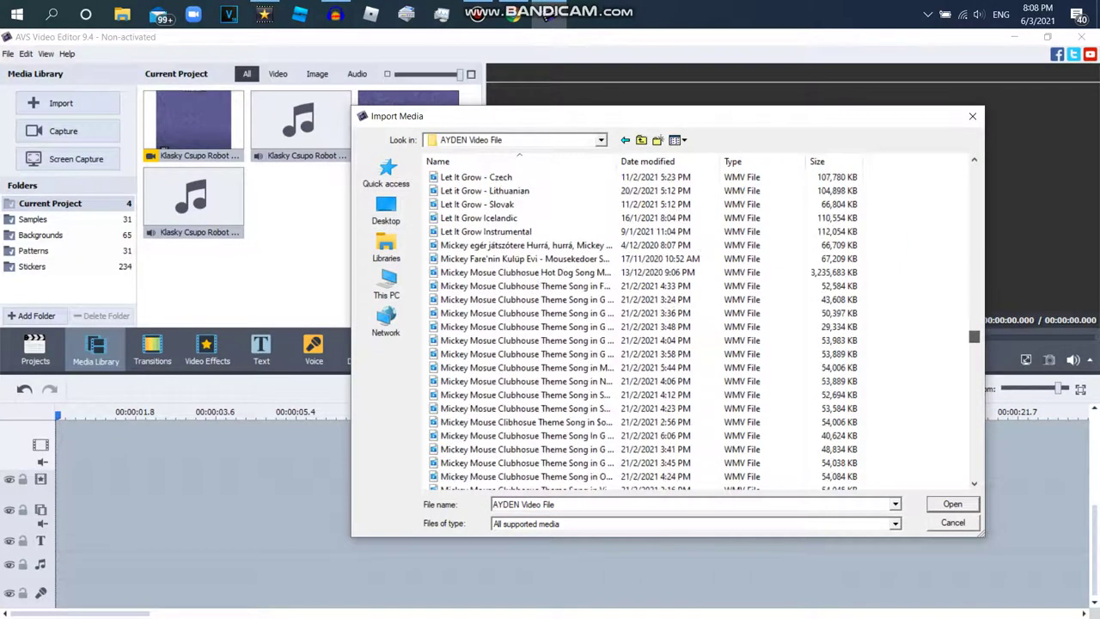
scroll(701, 344, up, 10)
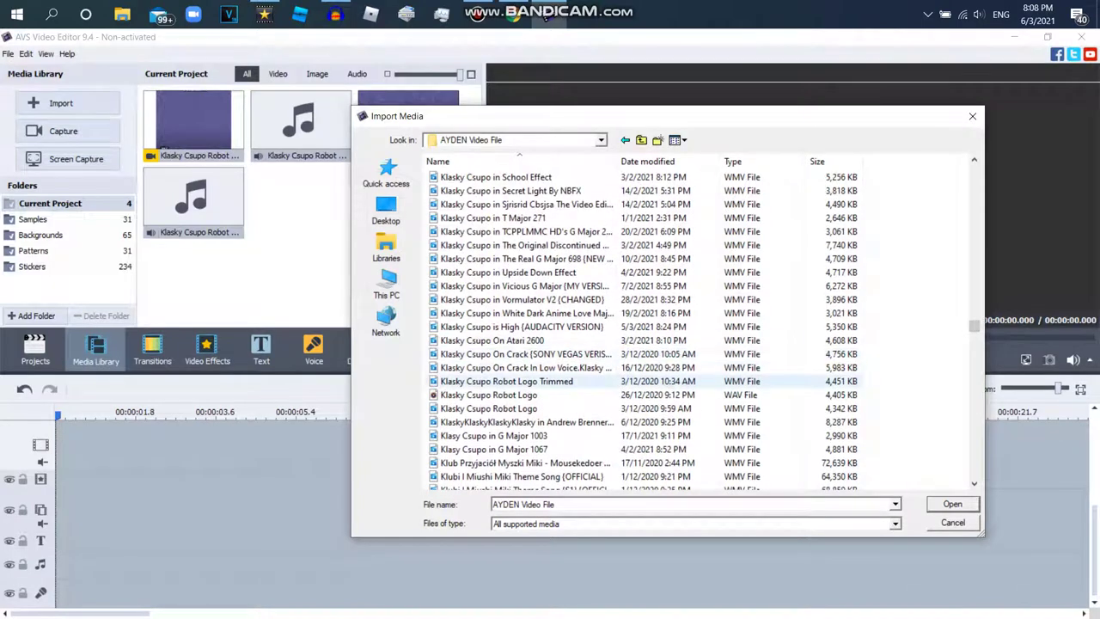
double_click(506, 380)
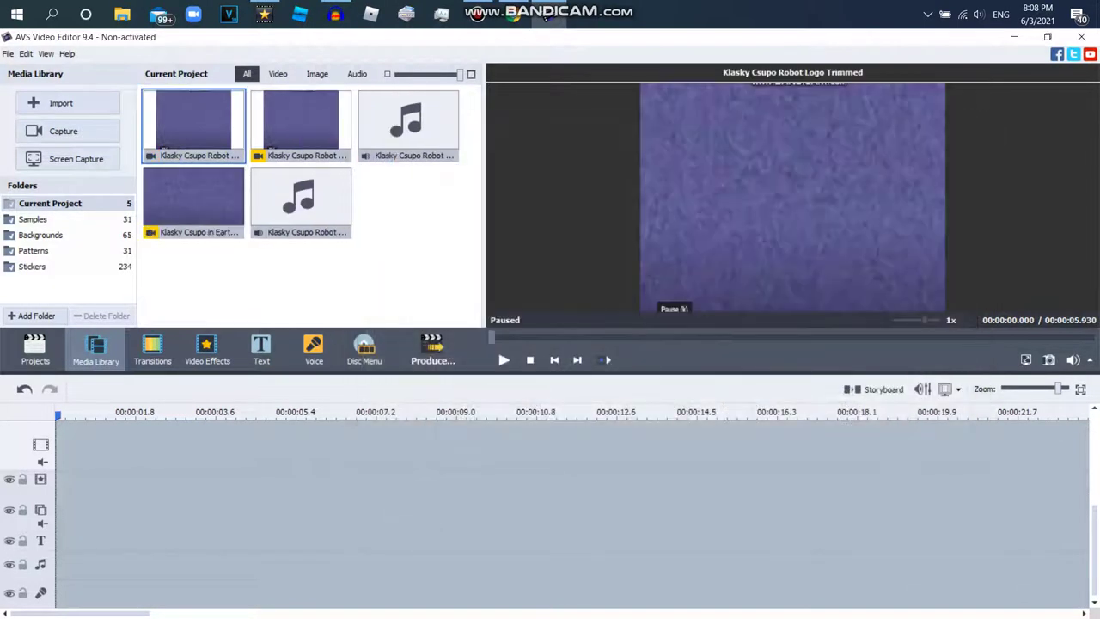
drag(193, 120, 177, 464)
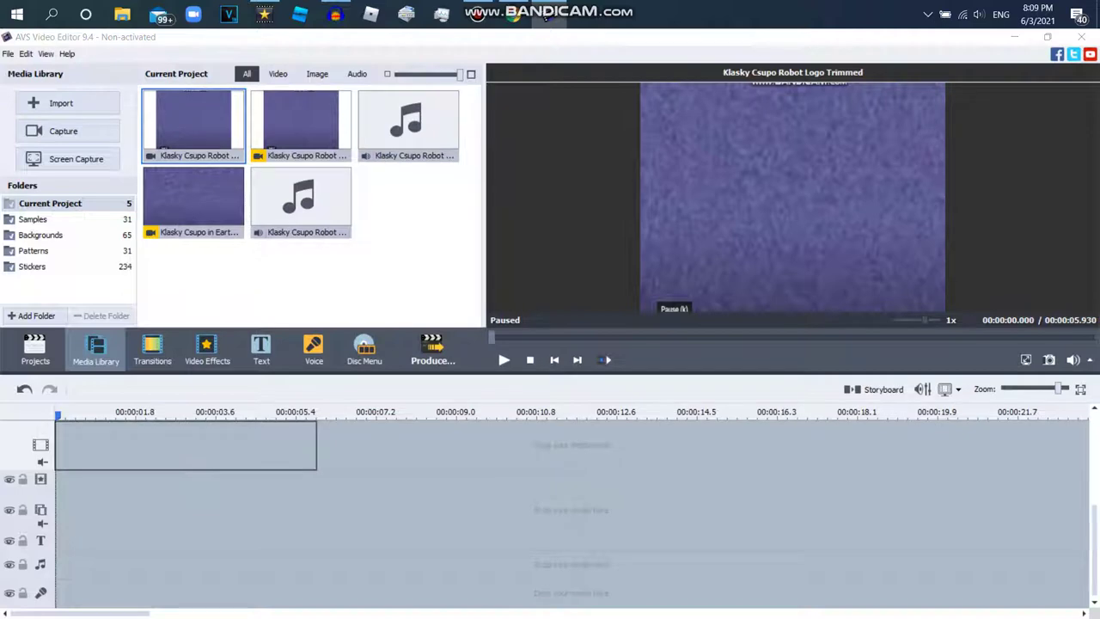
click(151, 414)
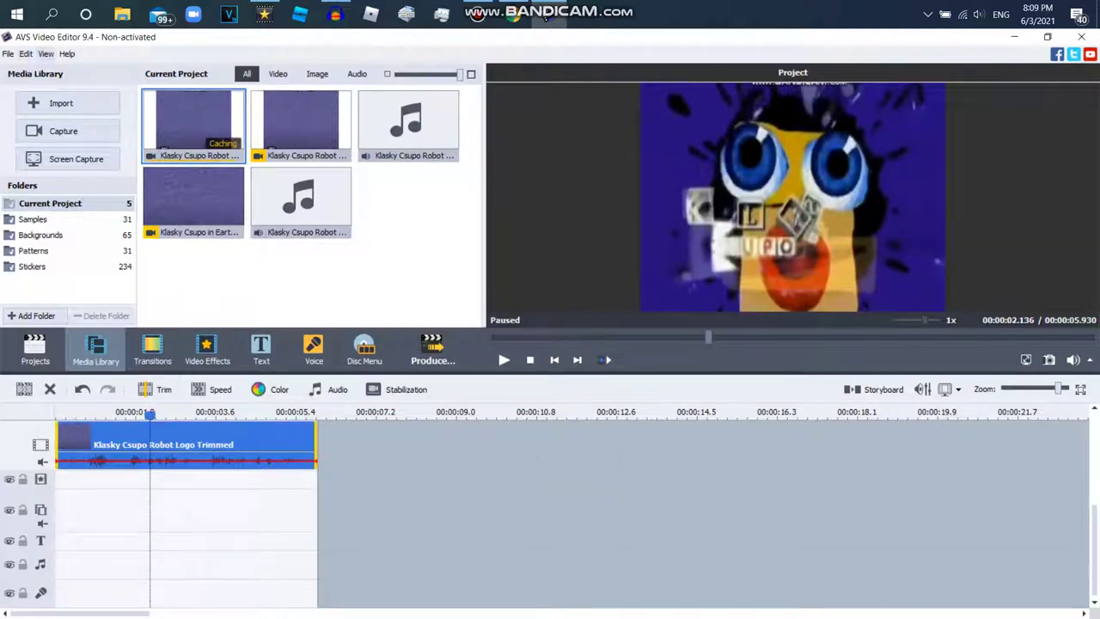
Change the project's aspect ratio to widescreen 16:9.
click(45, 54)
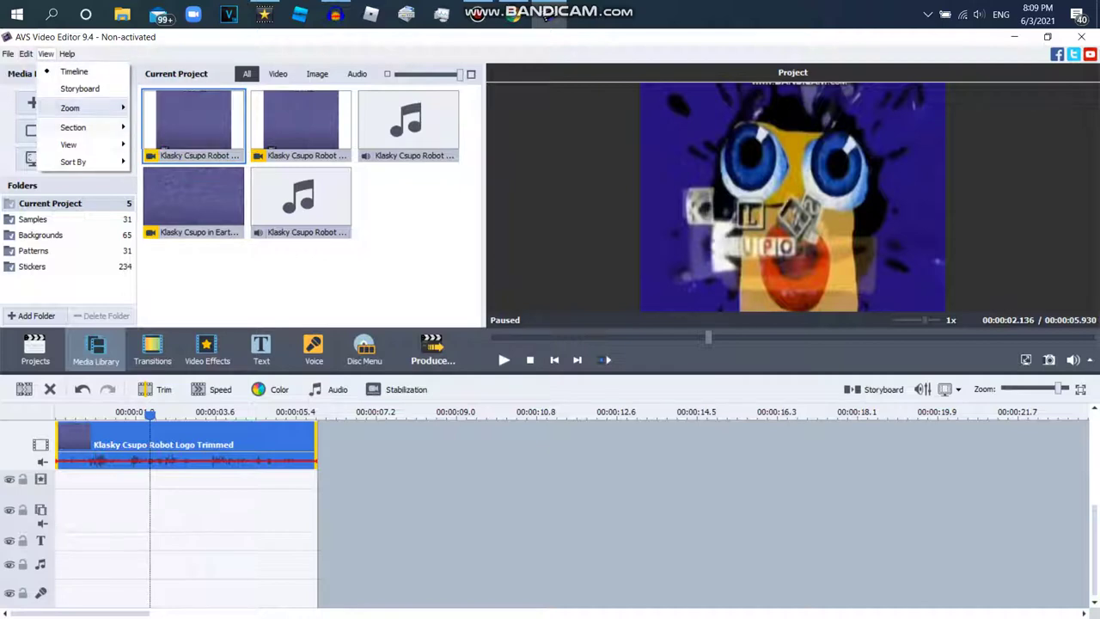
mouse_move(69, 145)
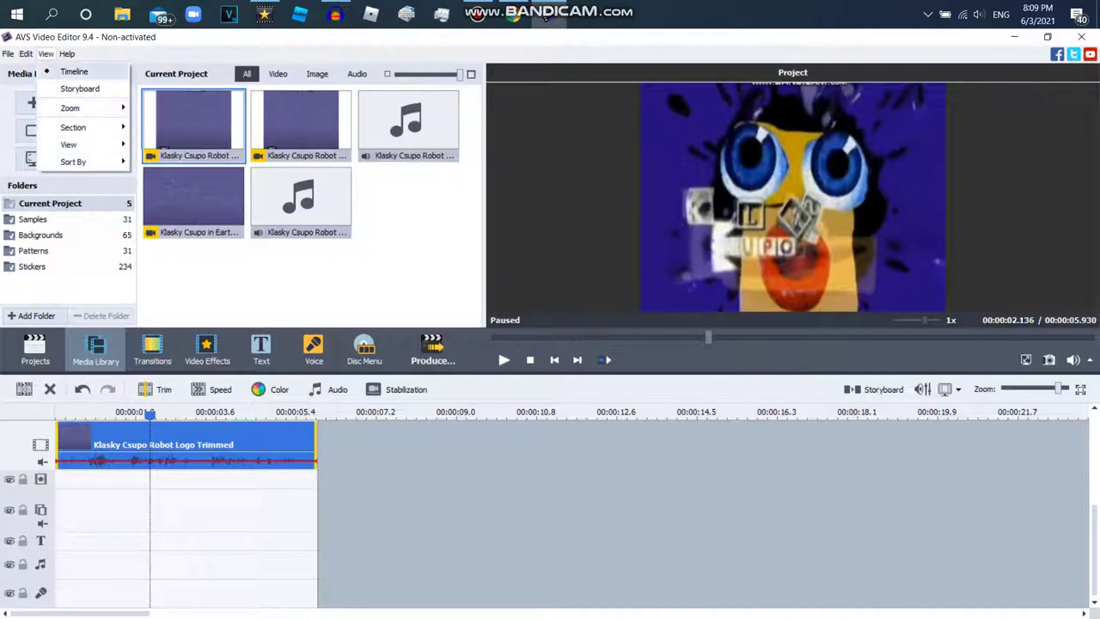
key(Left)
key(Up)
key(Up)
key(Up)
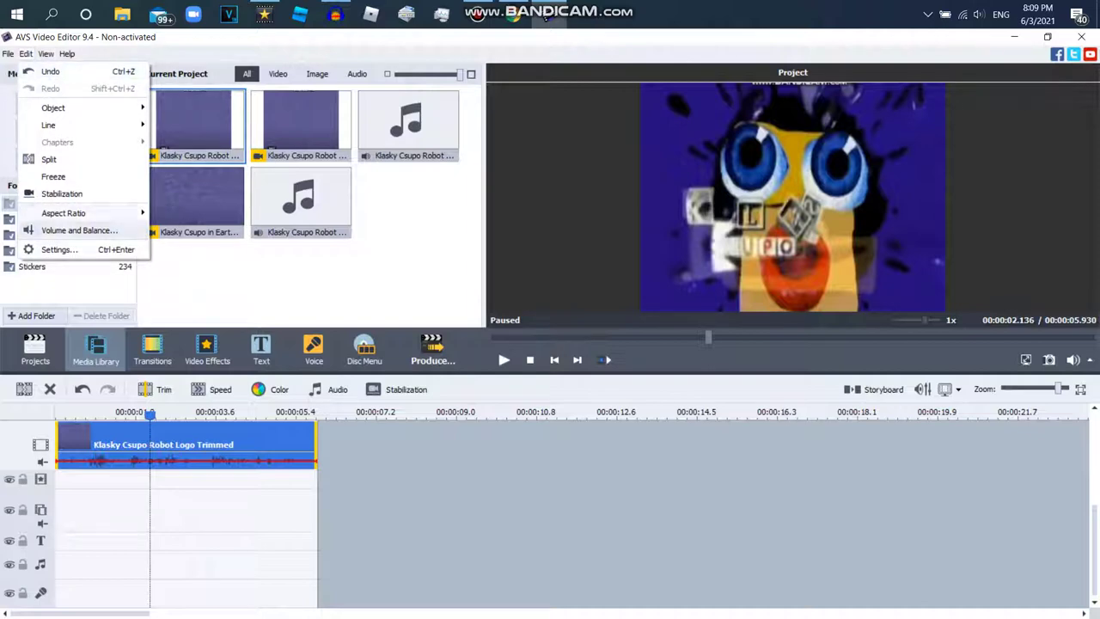
key(Right)
key(Up)
key(Up)
key(Return)
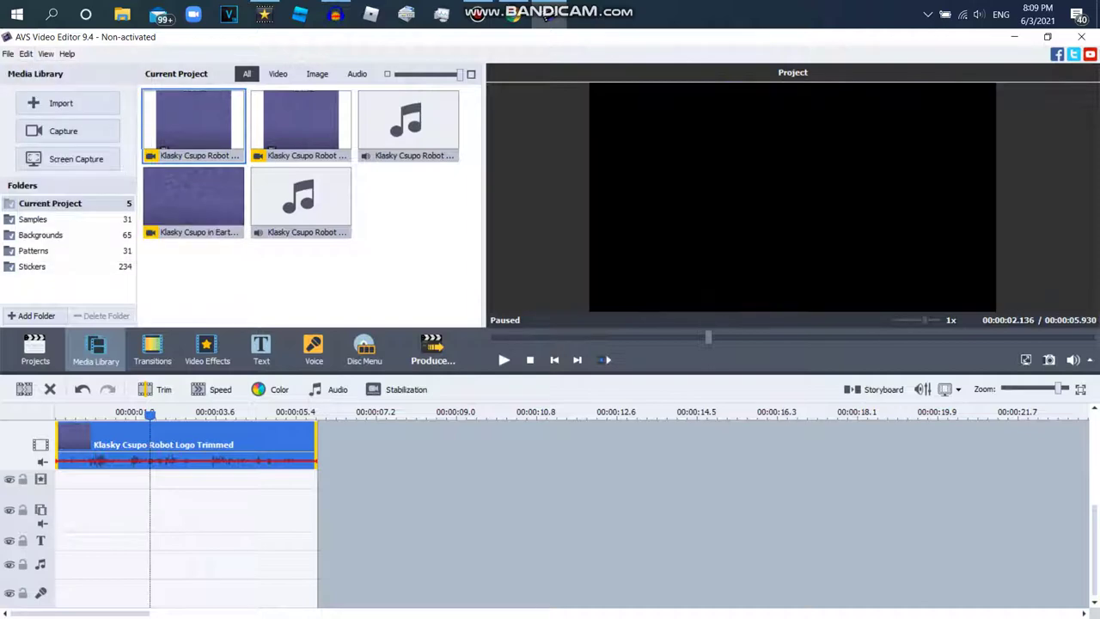
Set the "Klasky Csupo Robot Logo Trimmed" media clip's aspect ratio to custom 16:9 in its properties.
click(343, 277)
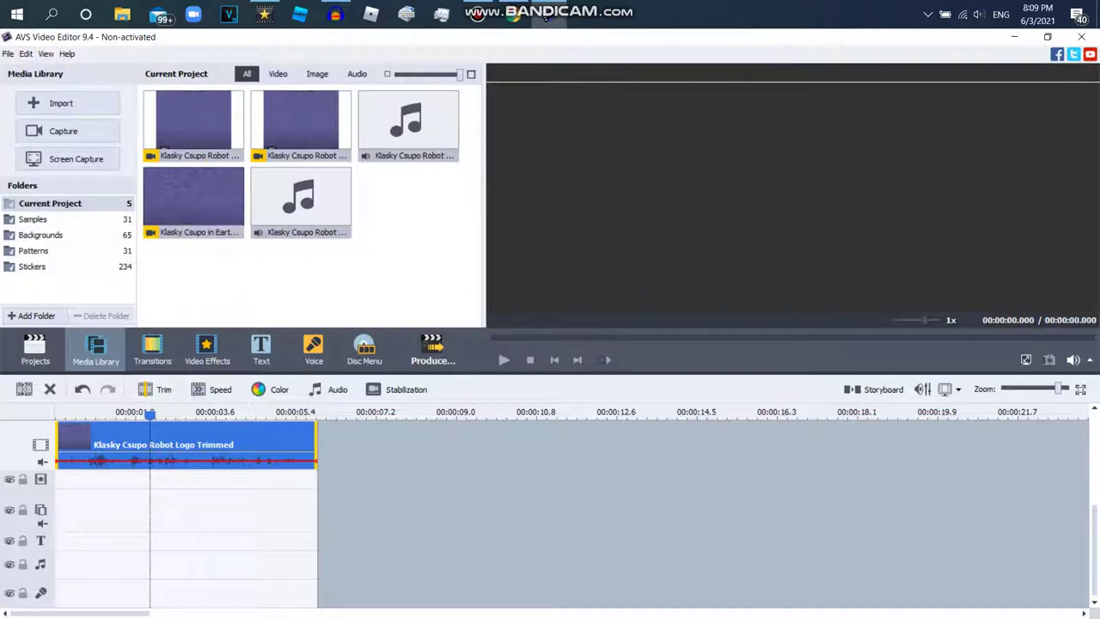
right_click(170, 123)
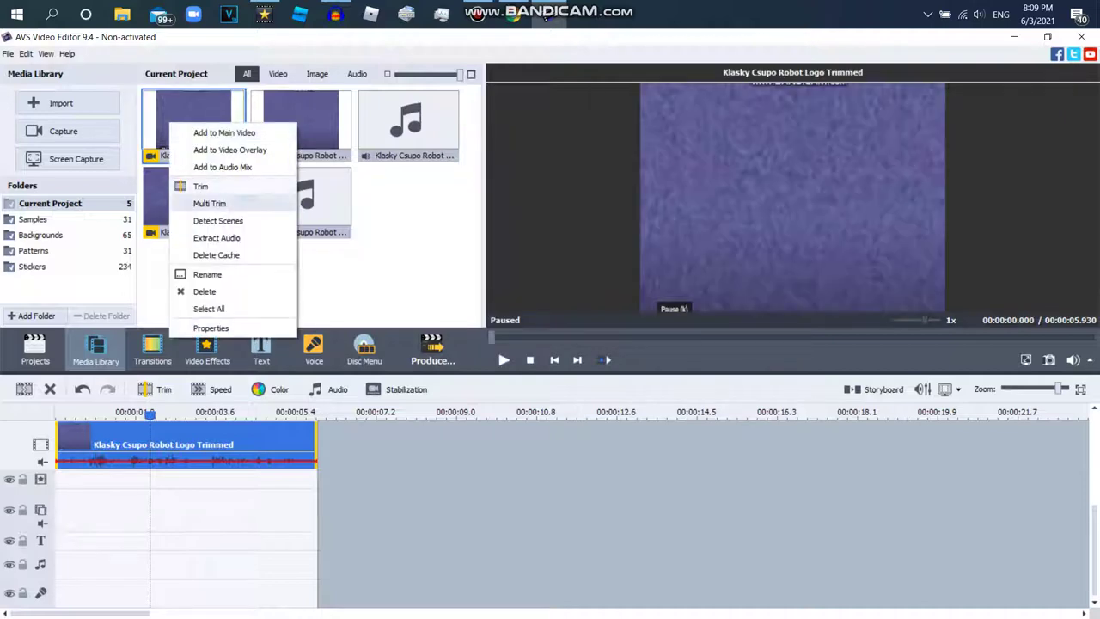
key(Up)
key(Up)
key(Up)
key(Up)
key(Up)
key(Up)
key(Down)
key(Return)
click(609, 318)
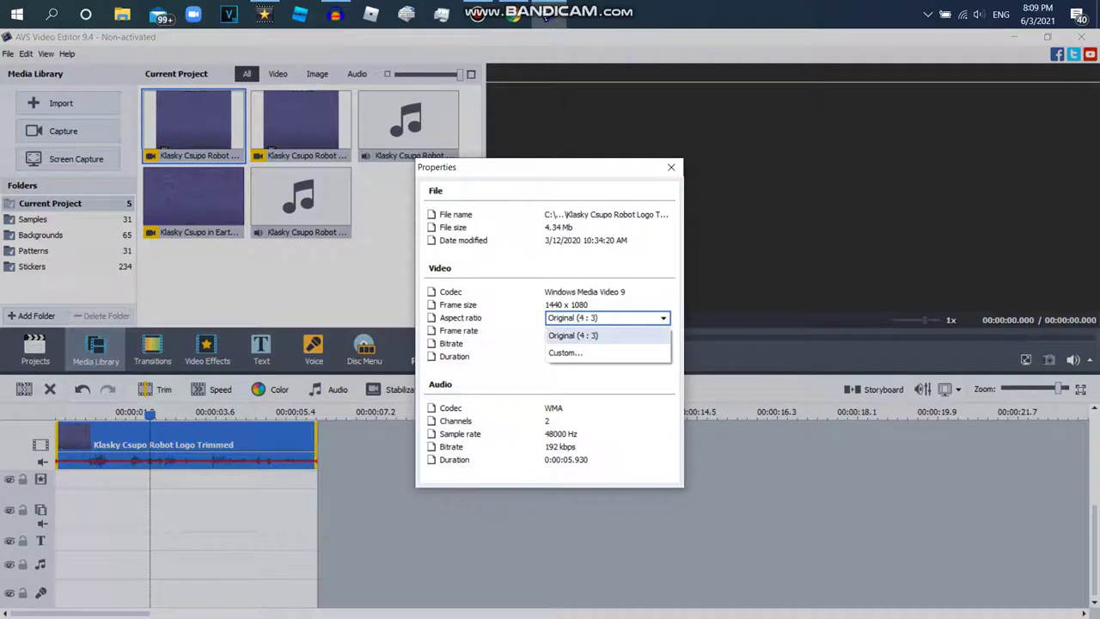
key(Return)
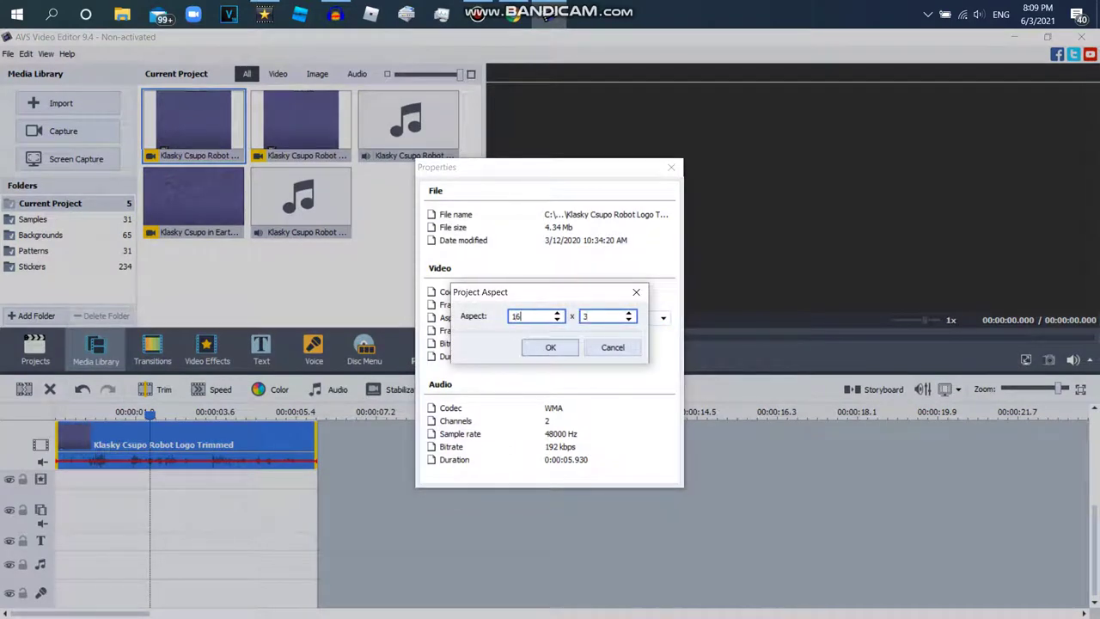
key(Return)
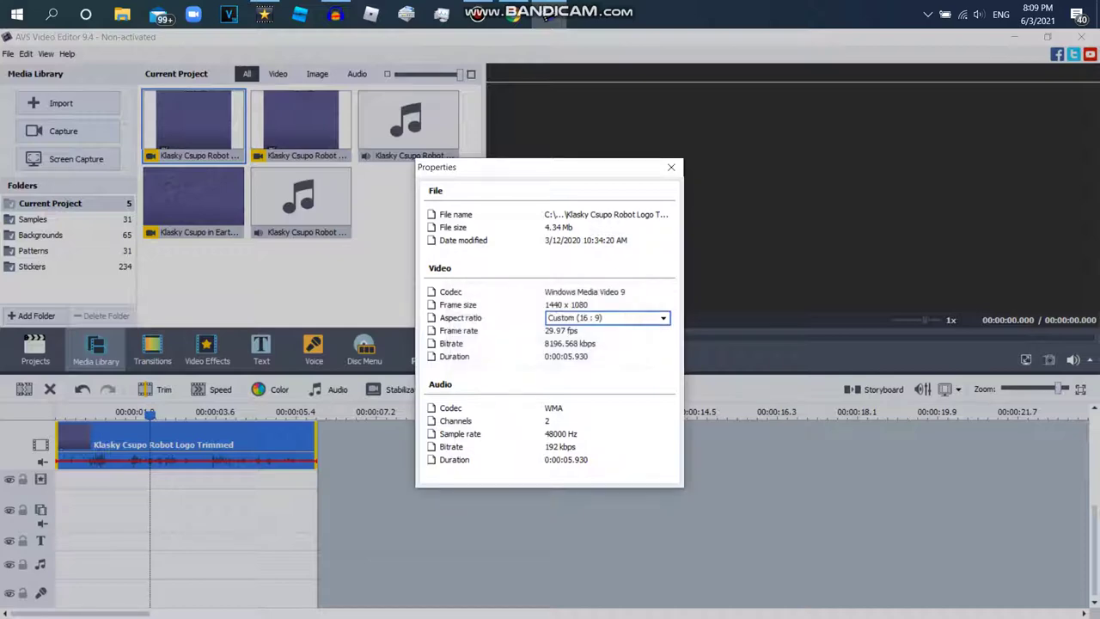
click(672, 167)
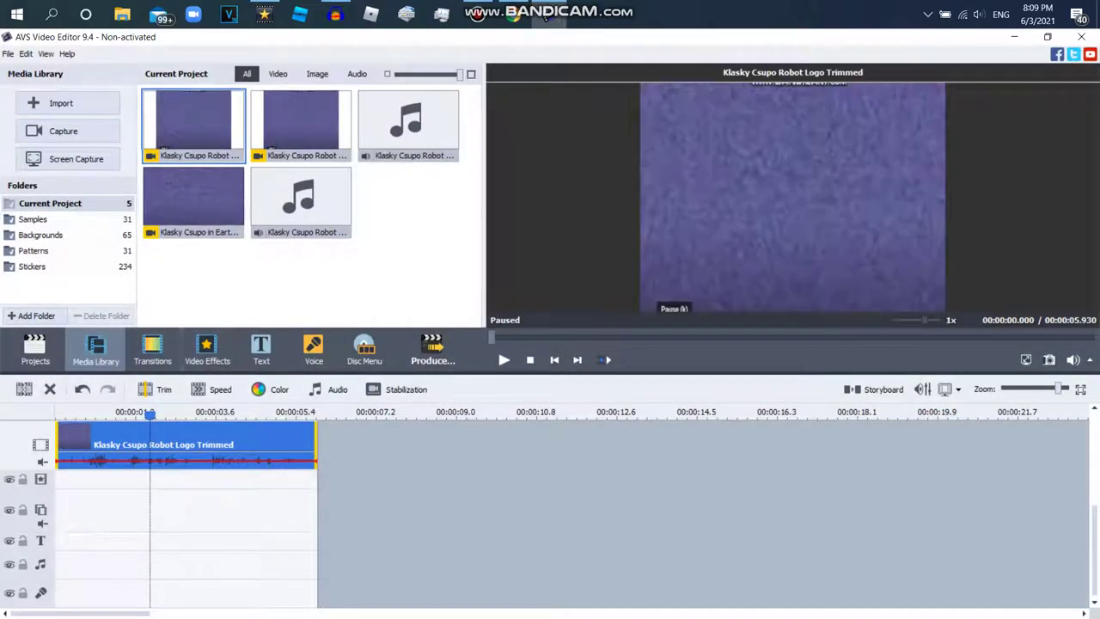
Review the aspect ratio in the trimmed logo clip's media properties.
click(138, 413)
right_click(190, 125)
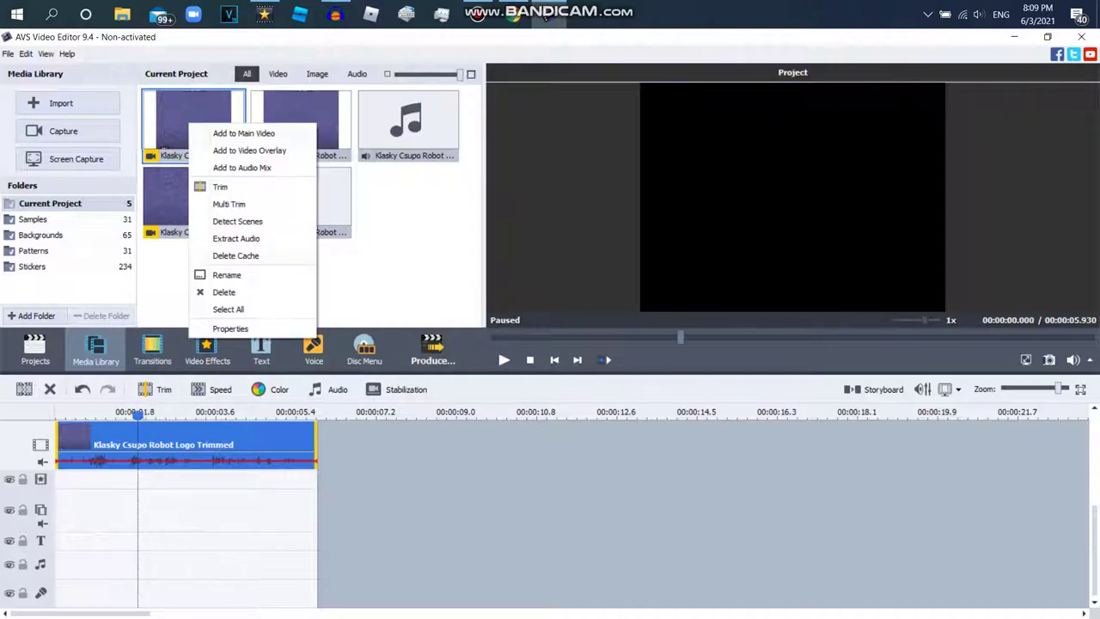
click(230, 329)
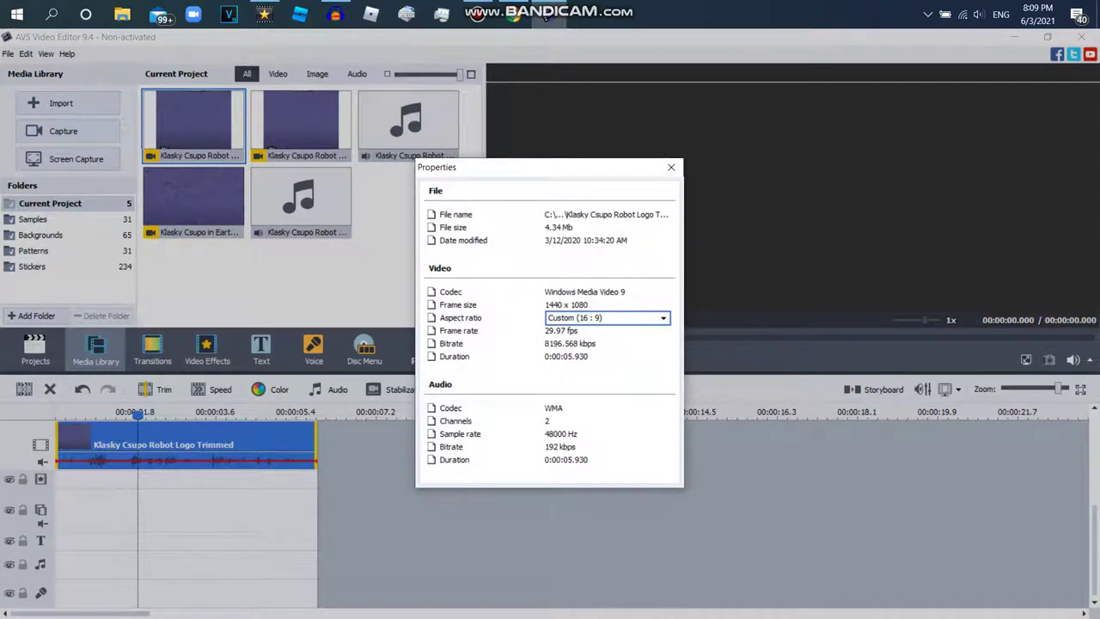
click(671, 166)
Set the project's aspect ratio to 16 x 9 again.
click(46, 53)
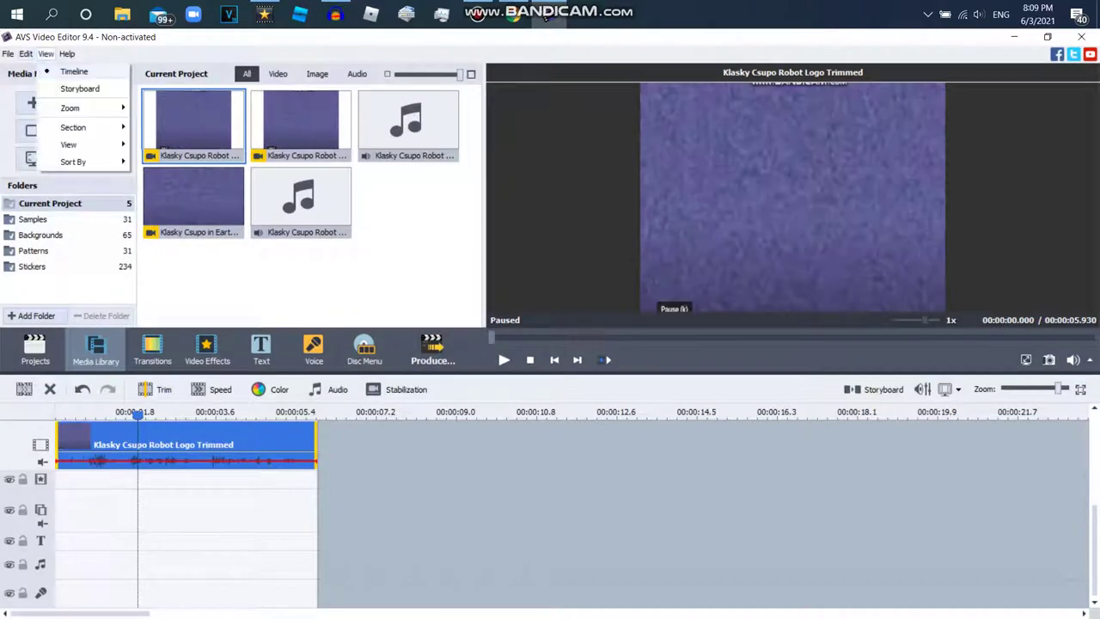
mouse_move(25, 53)
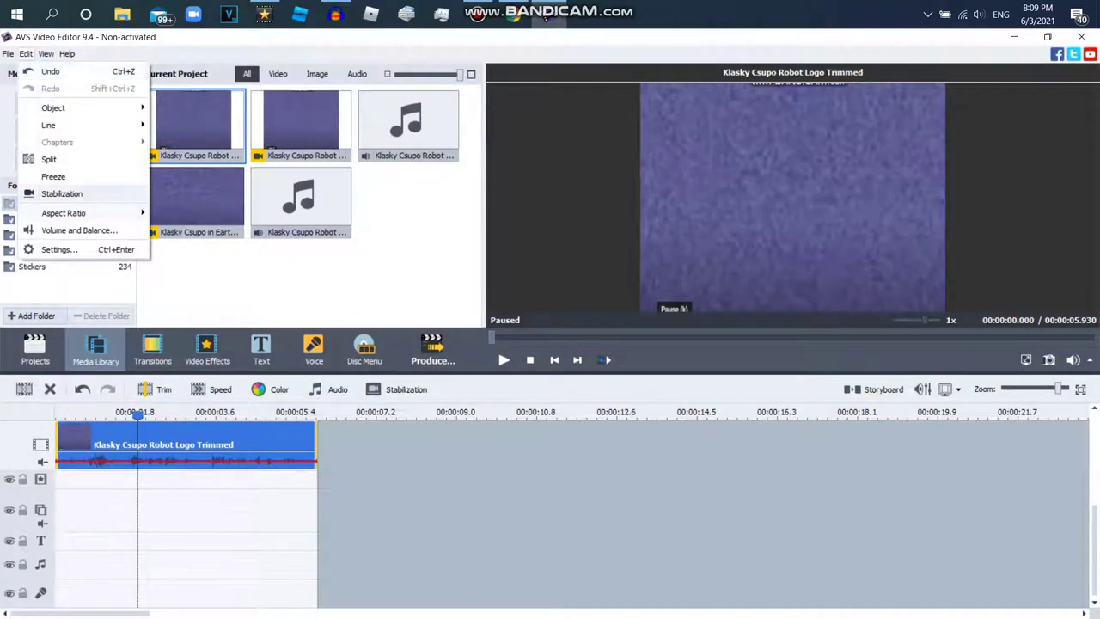
mouse_move(86, 212)
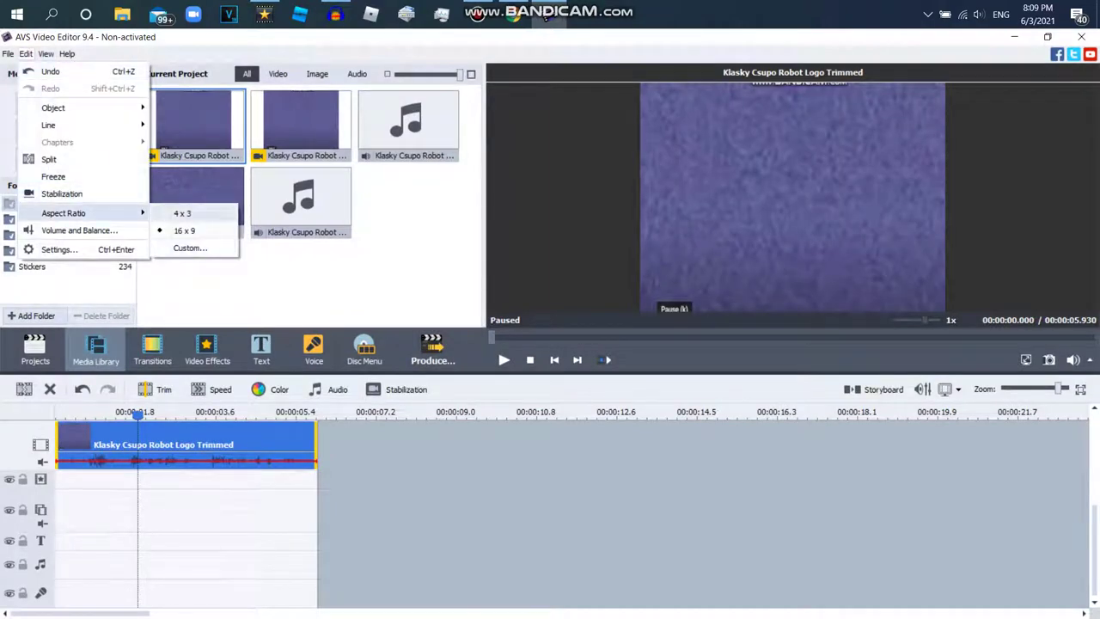
click(185, 231)
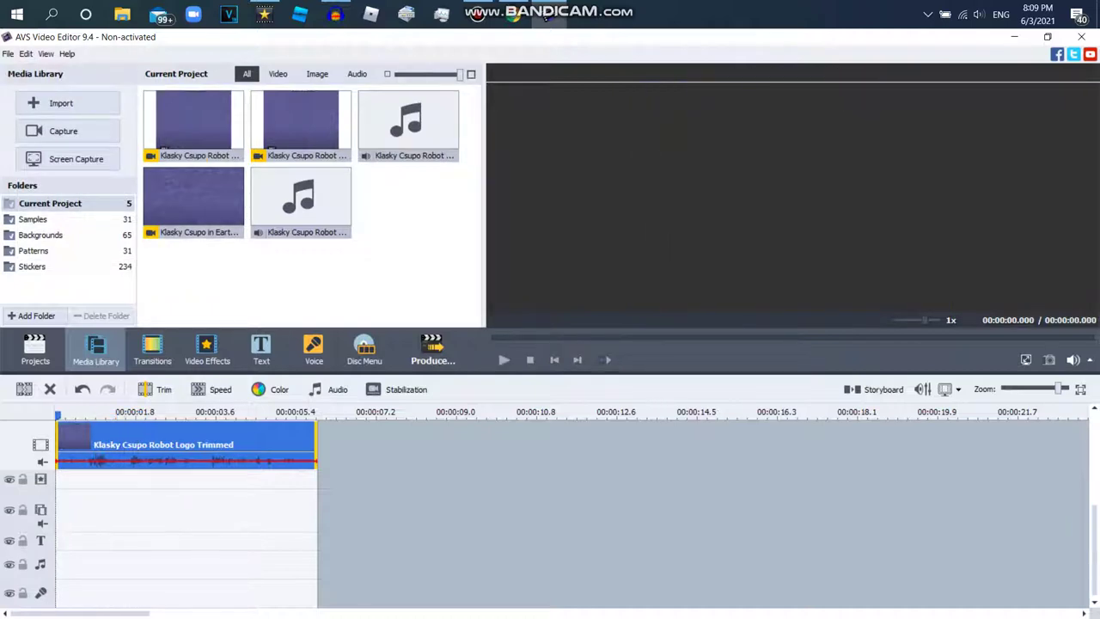
Add the Invert video effect to the effects line and fit its duration to the logo clip's length.
click(207, 349)
click(300, 125)
drag(300, 125, 124, 496)
drag(398, 480, 317, 482)
Add two more video effects lines below the one holding the Invert effect.
right_click(334, 485)
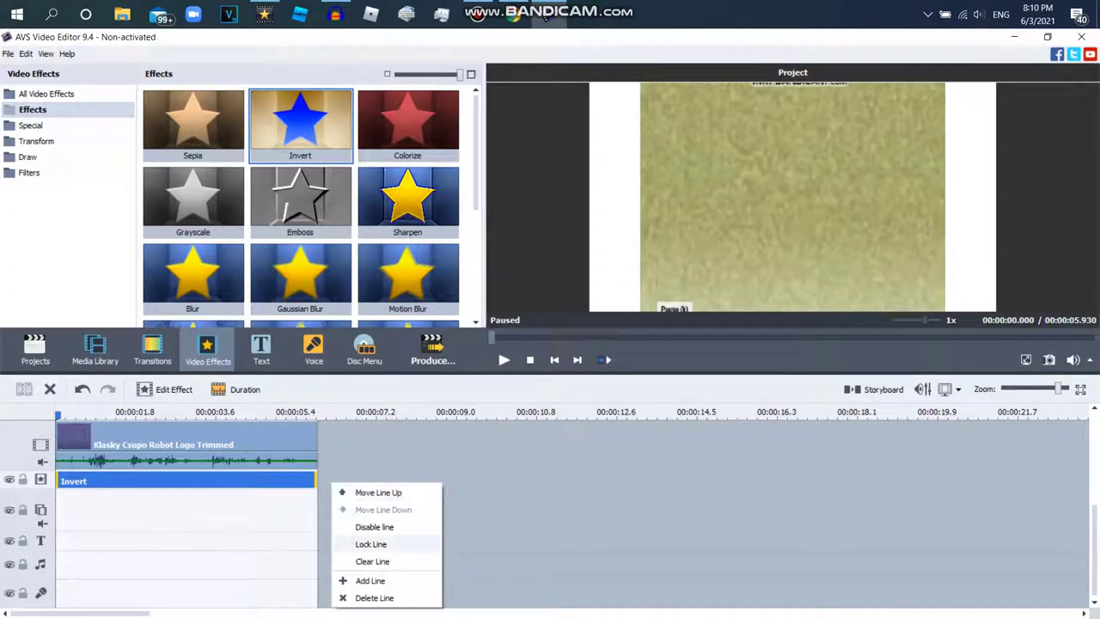
click(370, 580)
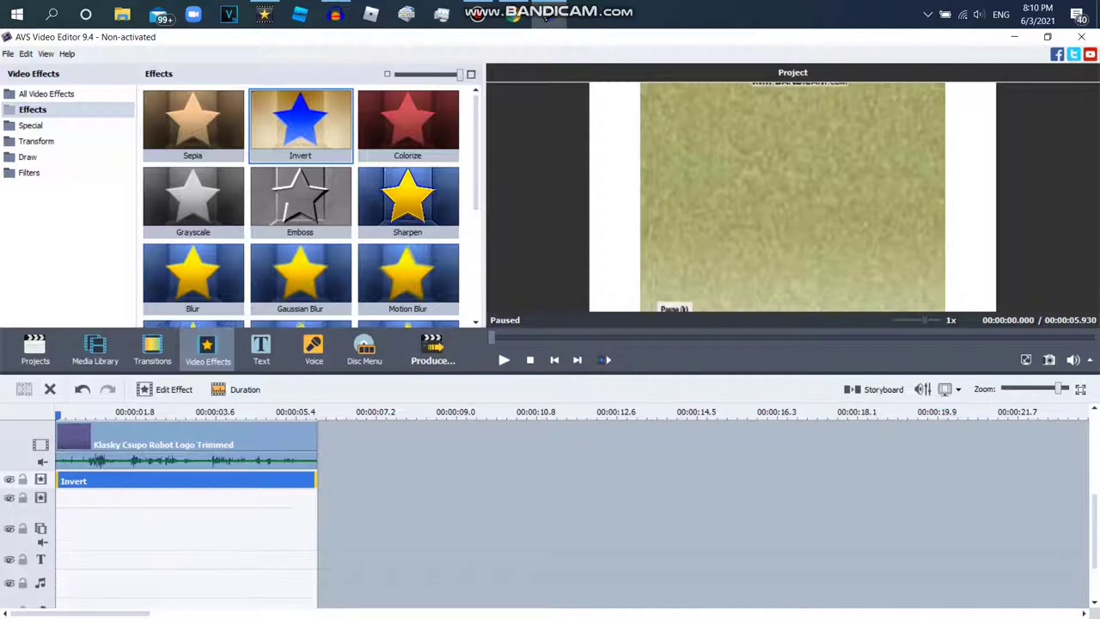
right_click(349, 506)
click(378, 585)
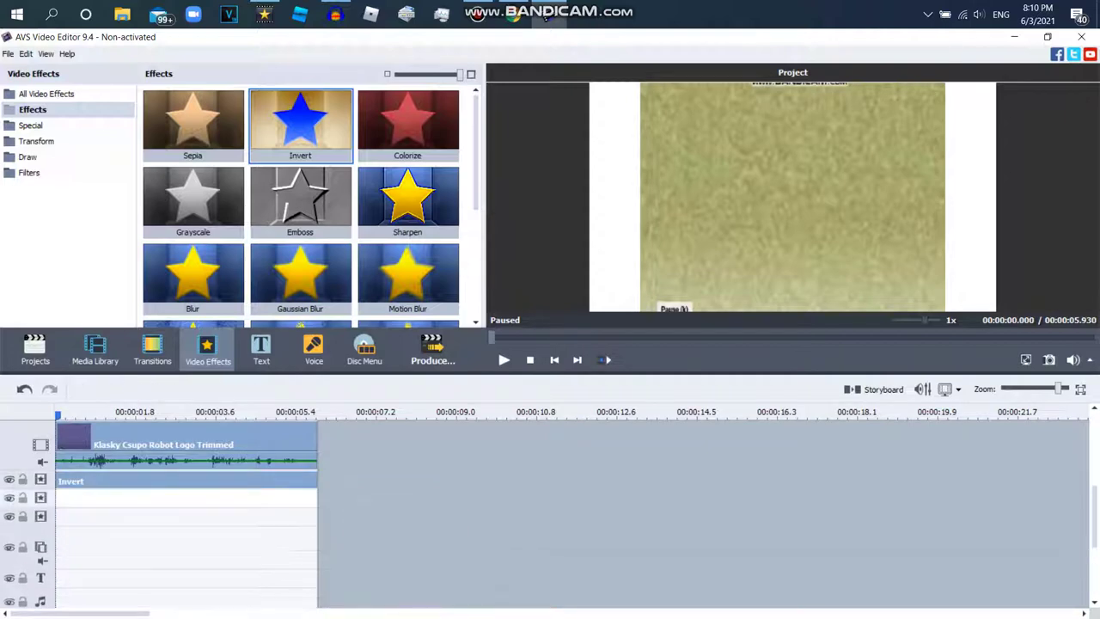
Add the Cylinder transform effect to the second effects line, fit it to the clip's length and open its settings.
scroll(300, 206, down, 5)
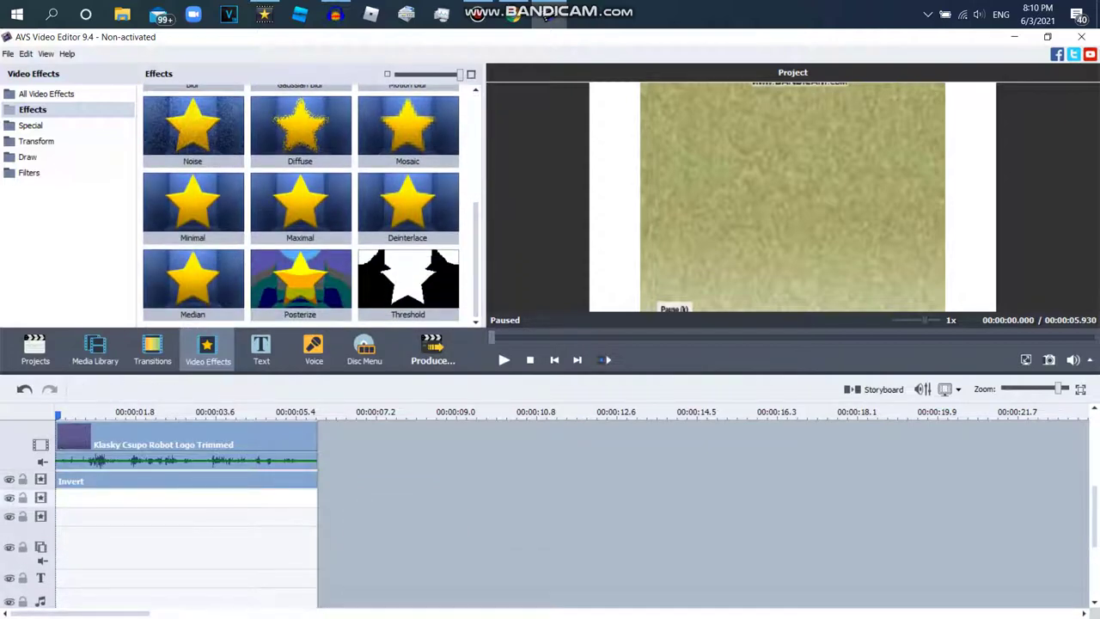
click(36, 140)
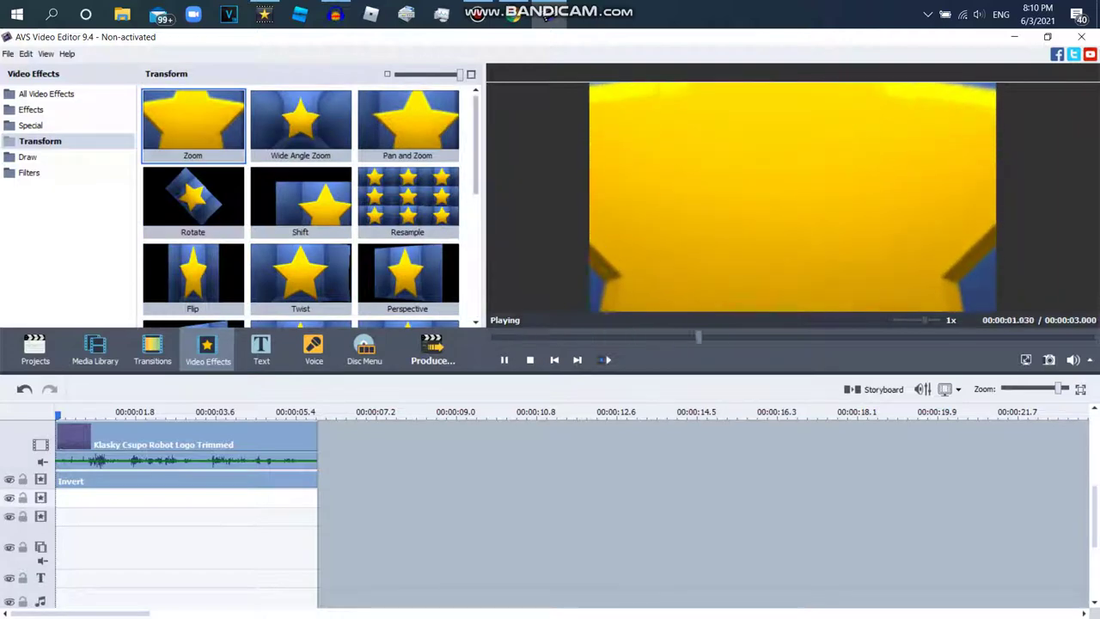
scroll(301, 206, down, 1)
scroll(301, 206, down, 8)
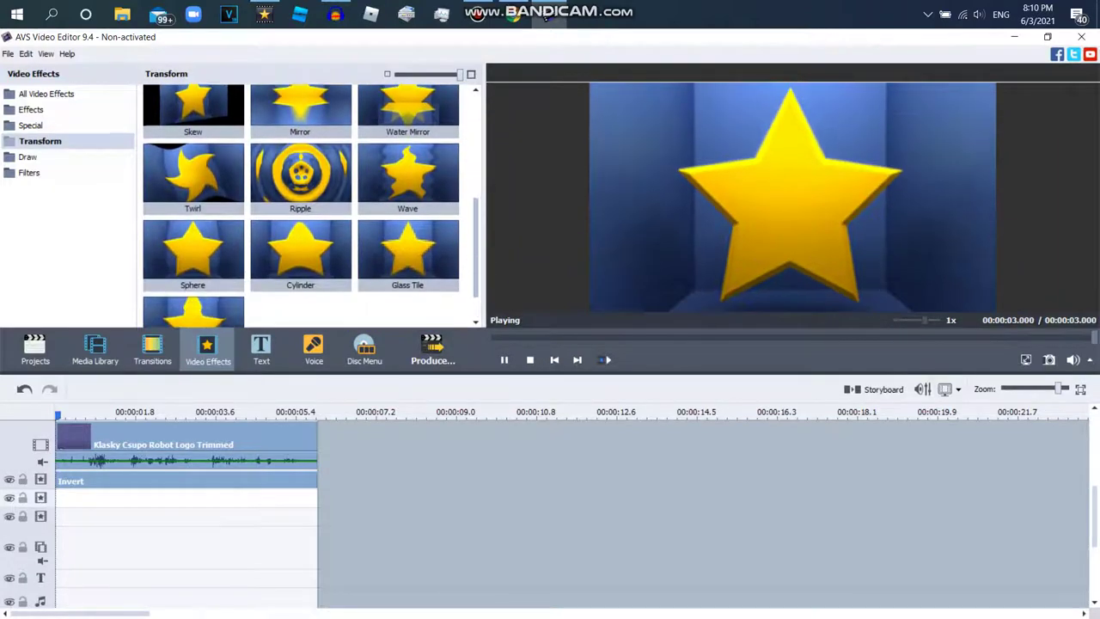
drag(300, 215, 129, 501)
drag(398, 500, 318, 500)
click(165, 390)
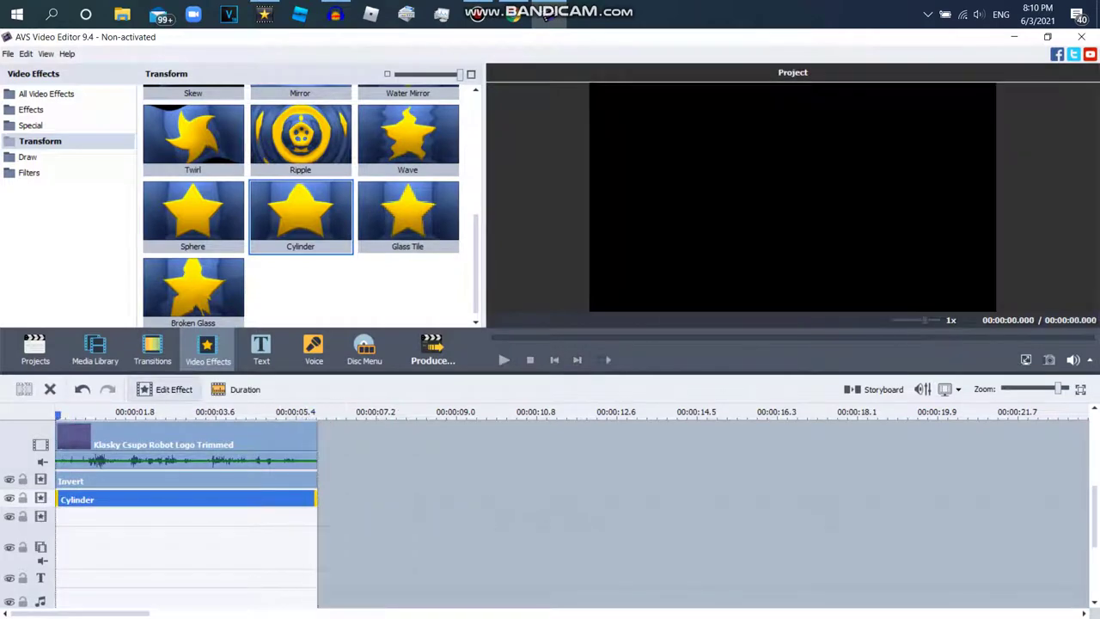
click(477, 14)
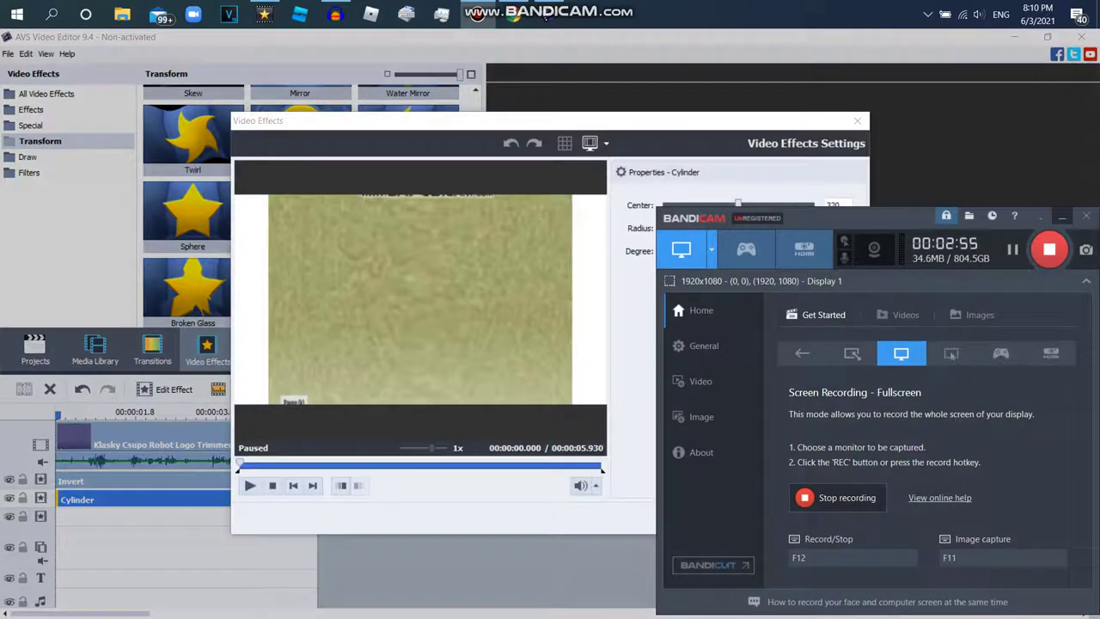
click(1062, 216)
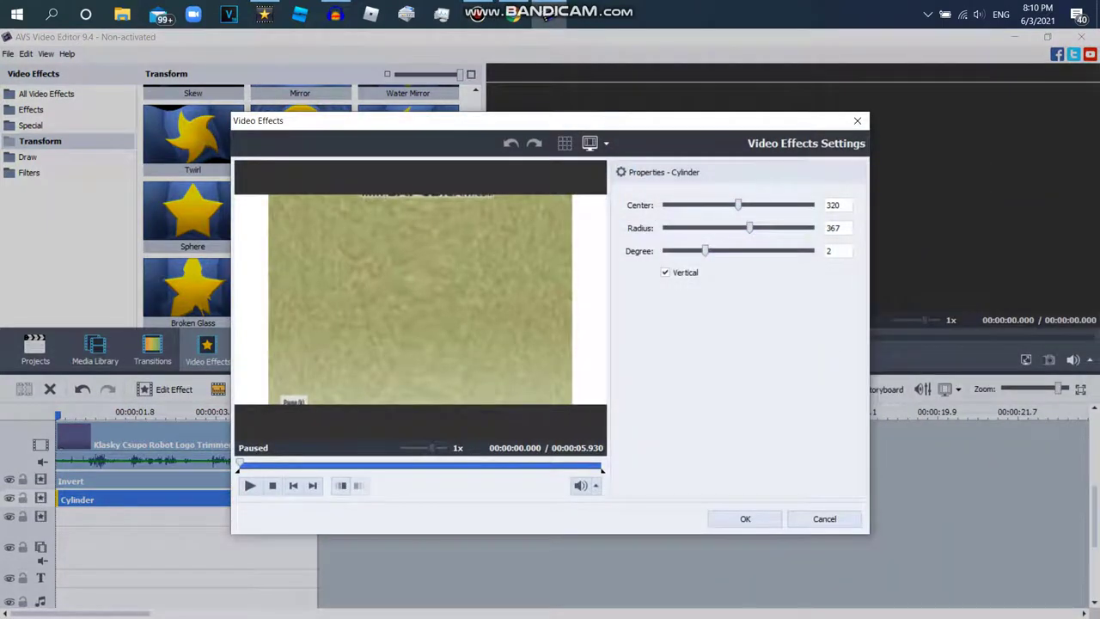
click(544, 17)
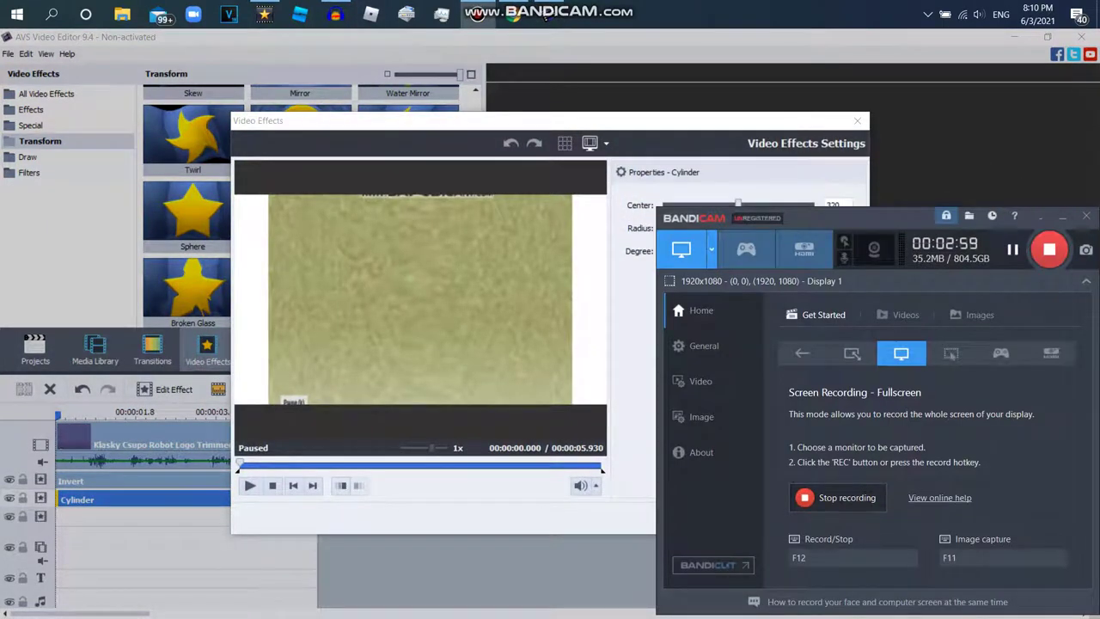
click(545, 18)
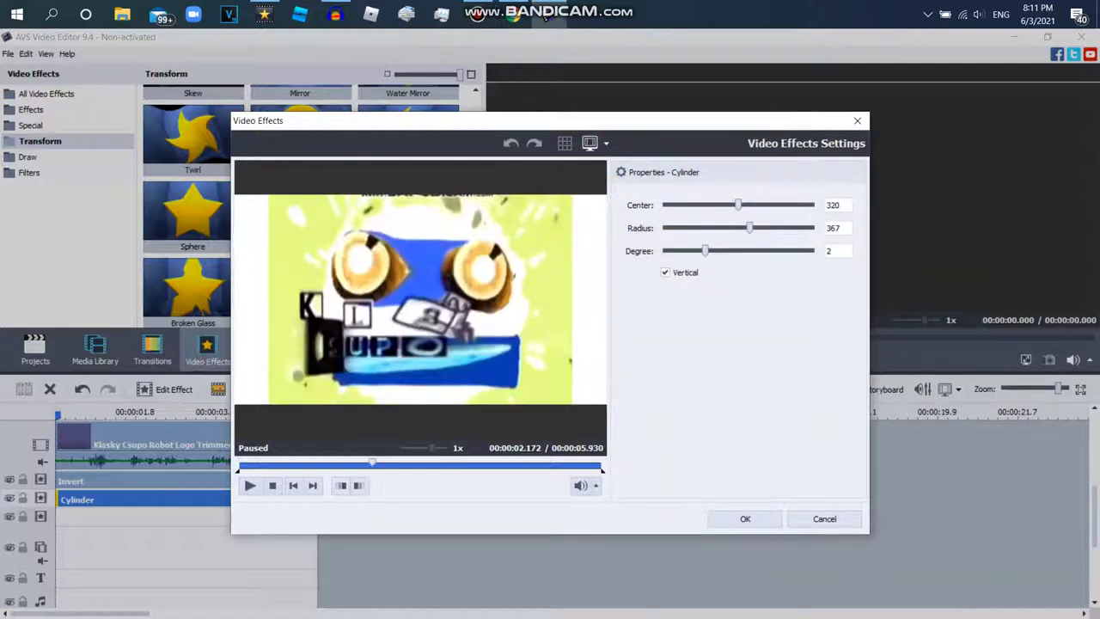
Set the Cylinder effect's radius to 640 and apply the settings.
drag(750, 228, 812, 228)
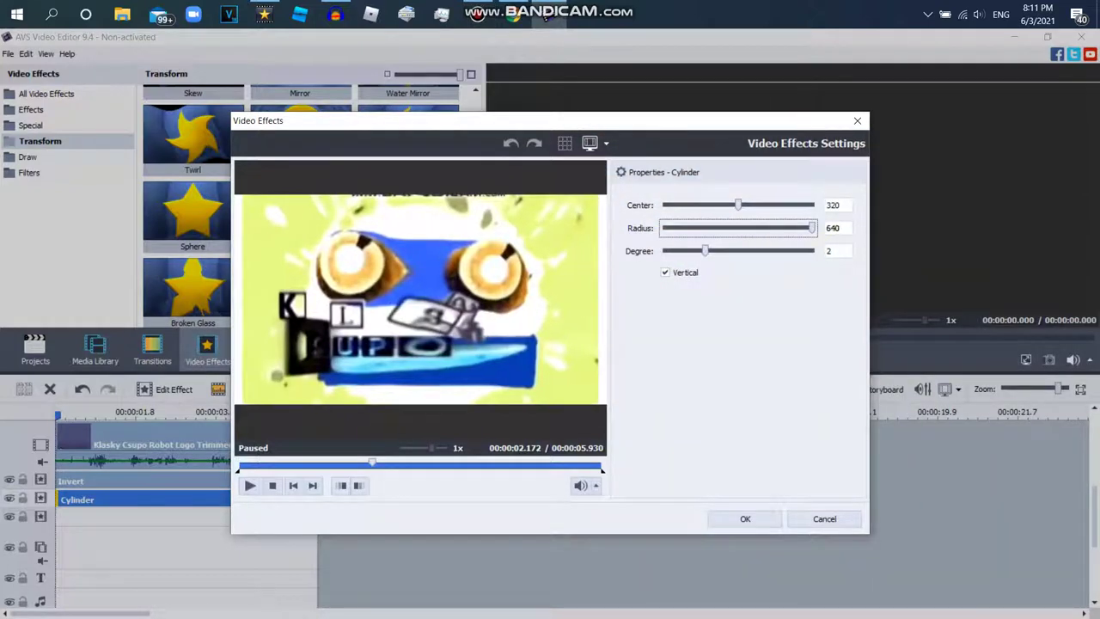
mouse_move(705, 251)
mouse_down()
mouse_move(719, 251)
mouse_move(705, 251)
mouse_up()
click(746, 518)
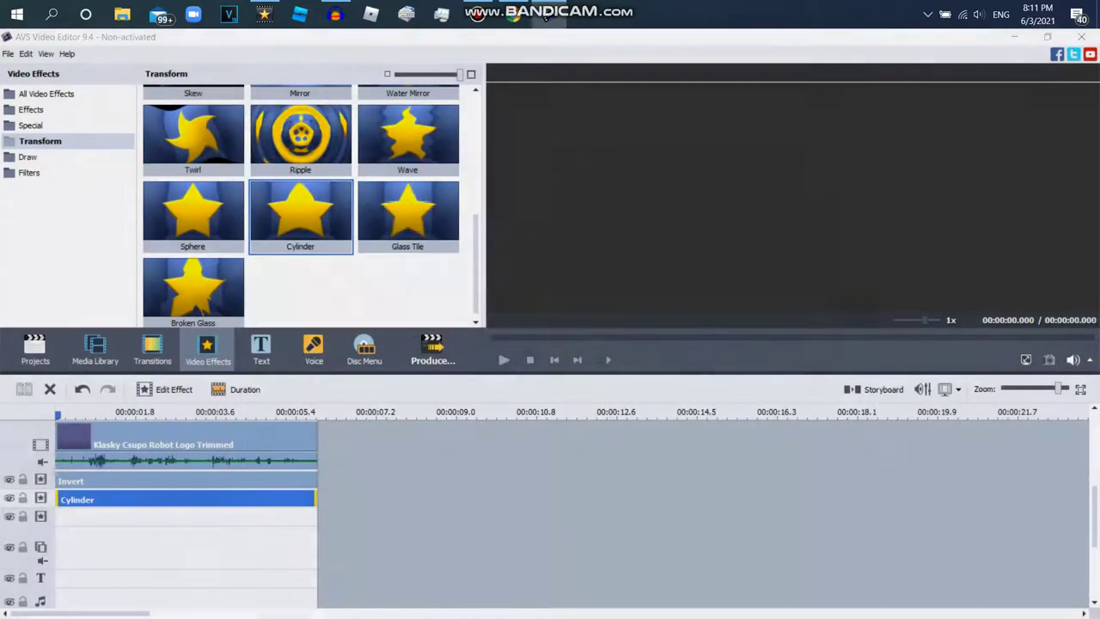
Copy the Cylinder effect and place the duplicate on the third effects line, starting with the clip.
right_click(258, 499)
click(296, 575)
drag(427, 499, 165, 517)
click(164, 518)
In the copied Cylinder effect's settings, turn off Vertical and set the center to 210.
click(166, 390)
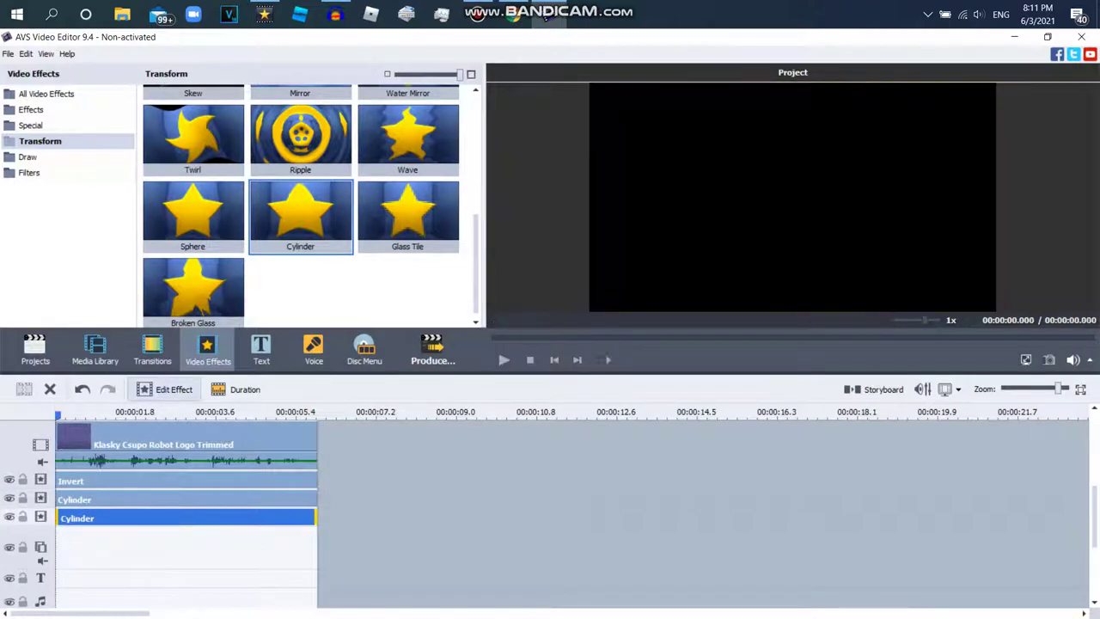
double_click(186, 518)
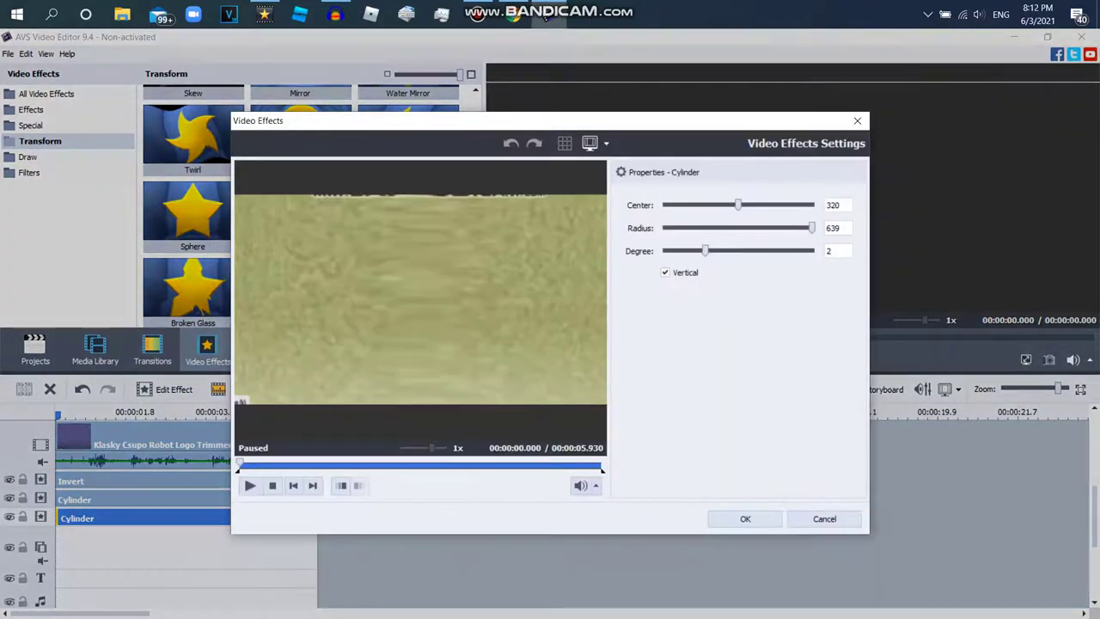
click(378, 465)
click(666, 273)
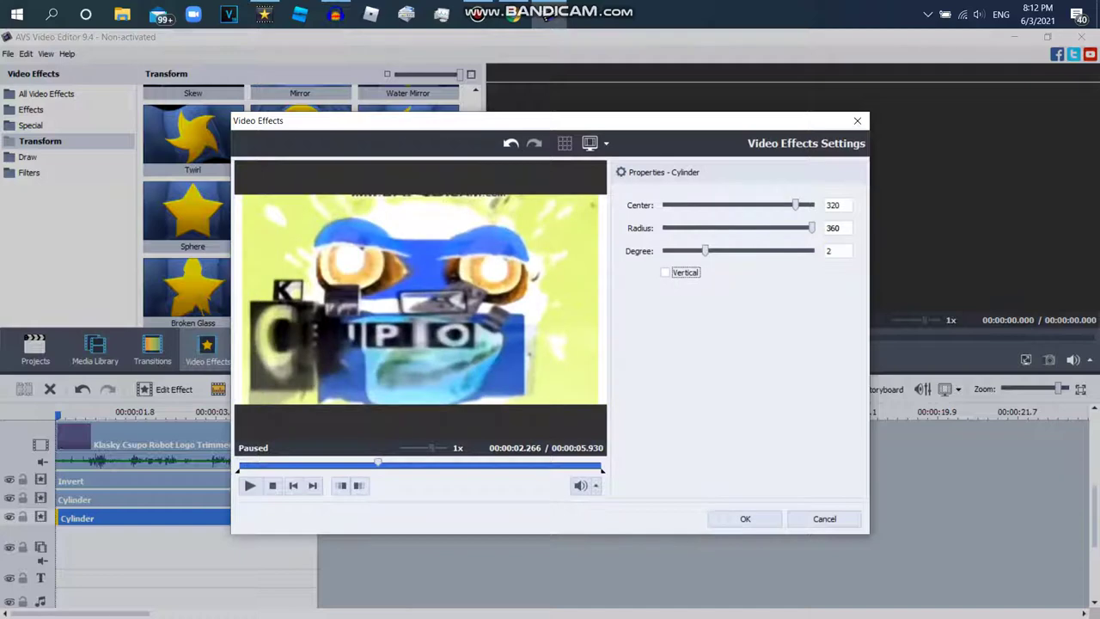
drag(796, 204, 750, 204)
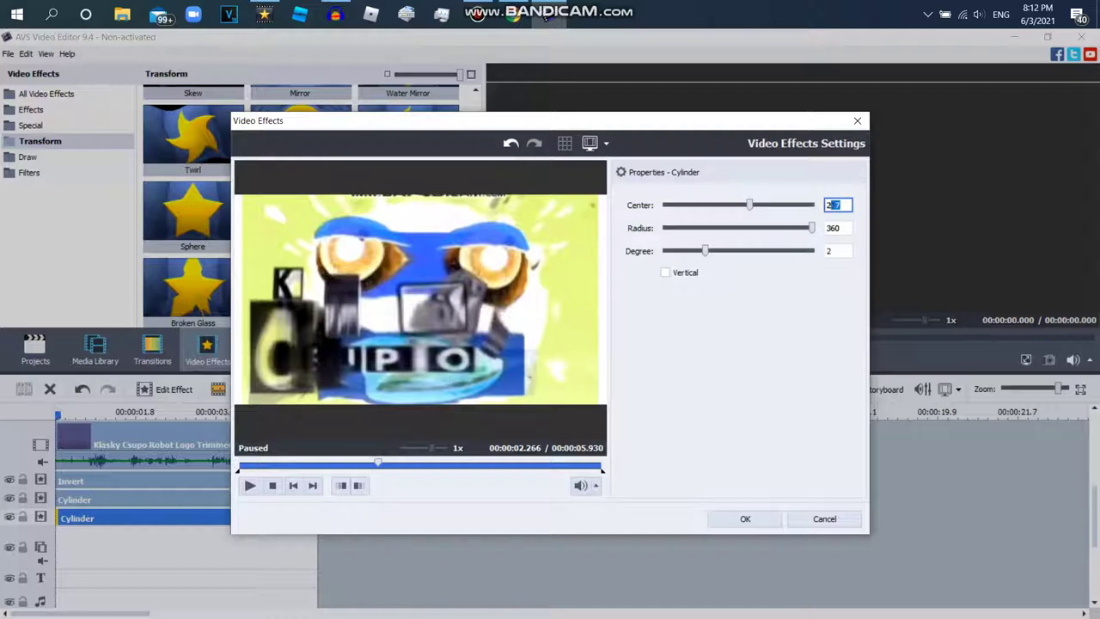
text(20)
key(Left)
text(1)
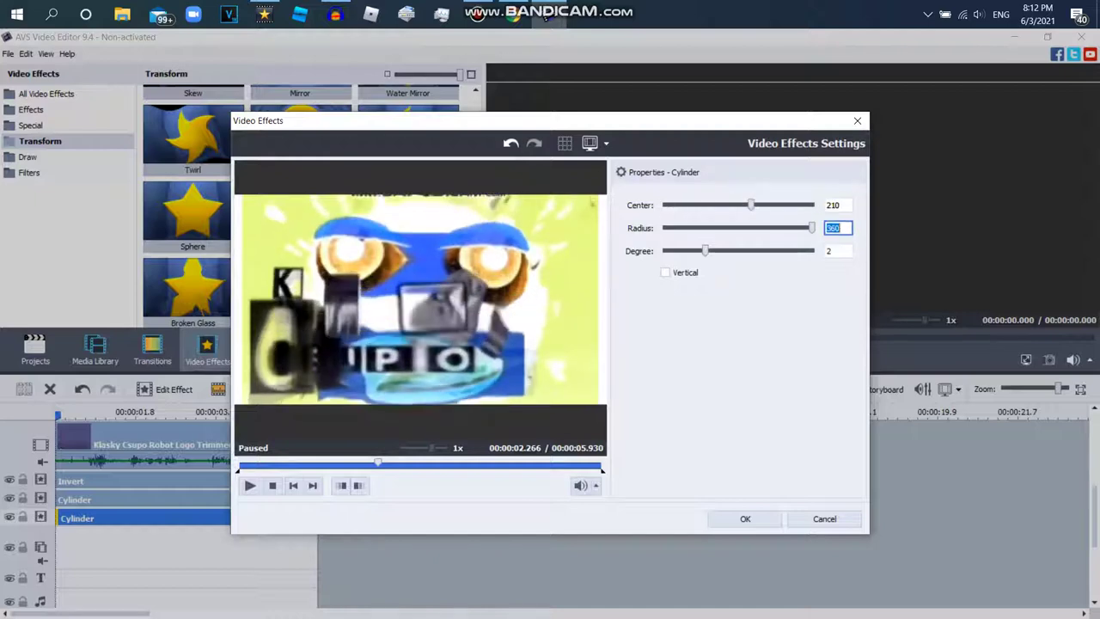
Set the second Cylinder effect's center to 175 and apply the settings.
mouse_move(378, 463)
mouse_down()
mouse_move(352, 462)
mouse_move(383, 463)
mouse_move(362, 462)
mouse_up()
drag(751, 204, 736, 205)
key(Tab)
text(5)
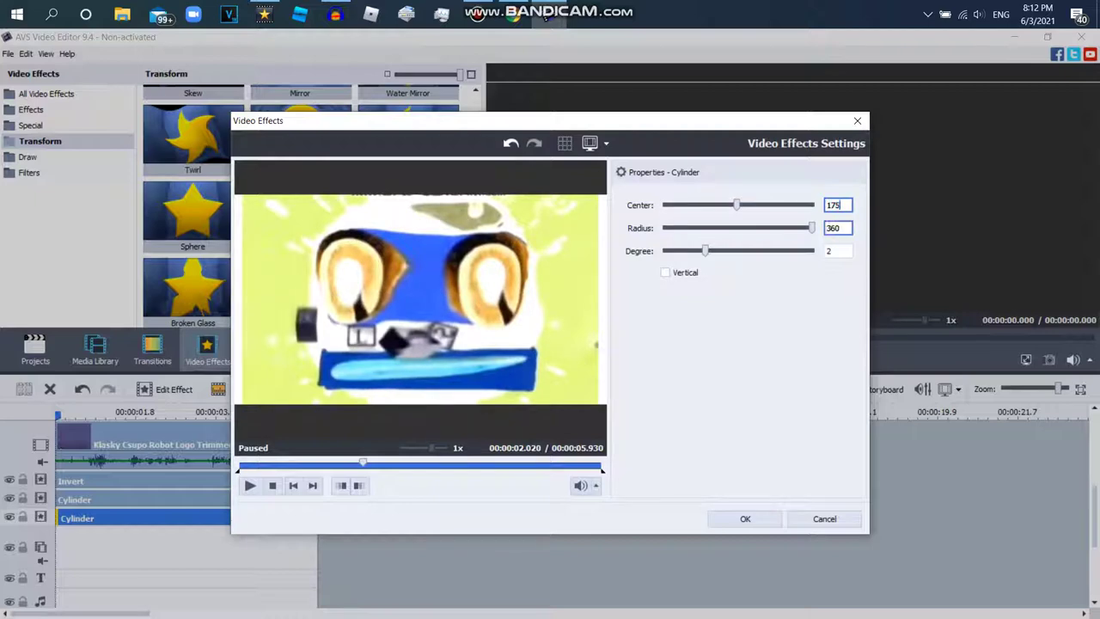
click(745, 519)
key(Return)
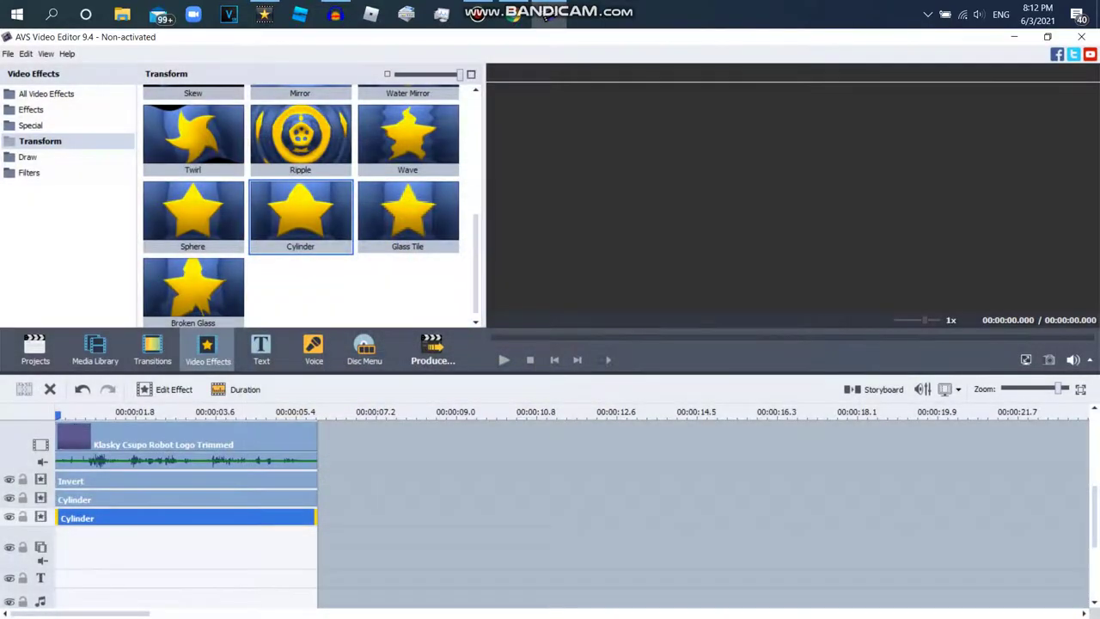
Mute the audio of the logo clip on the main video track.
right_click(256, 194)
click(292, 358)
click(96, 348)
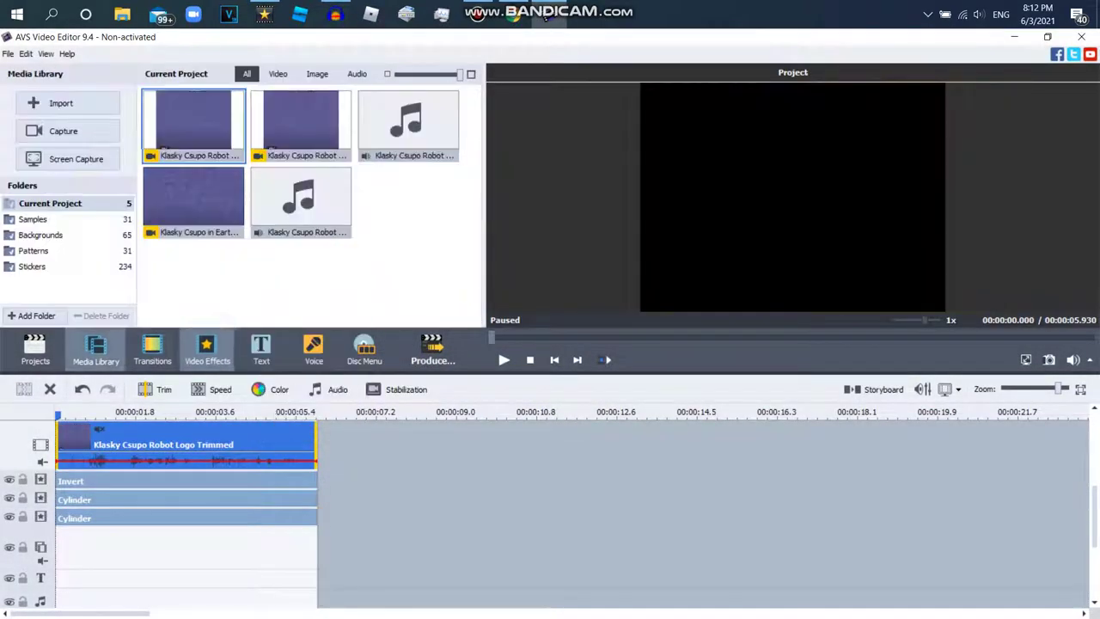
Switch to Audacity and duplicate the entire "Klasky Csupo Robot Logo" stereo track.
click(336, 15)
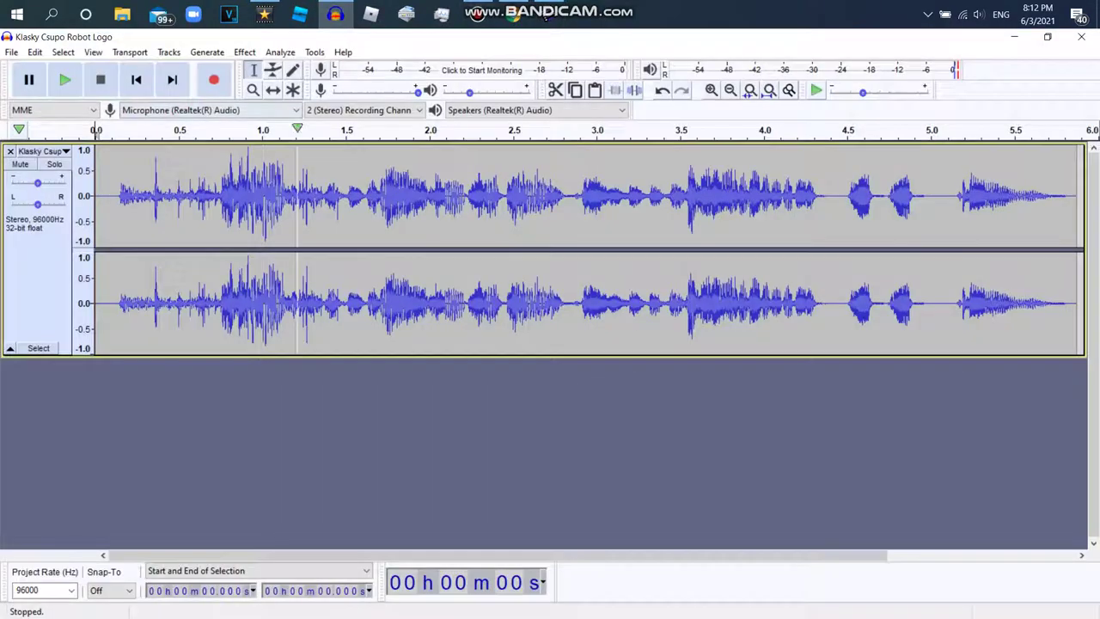
key(ctrl+a)
click(34, 51)
click(62, 167)
click(299, 224)
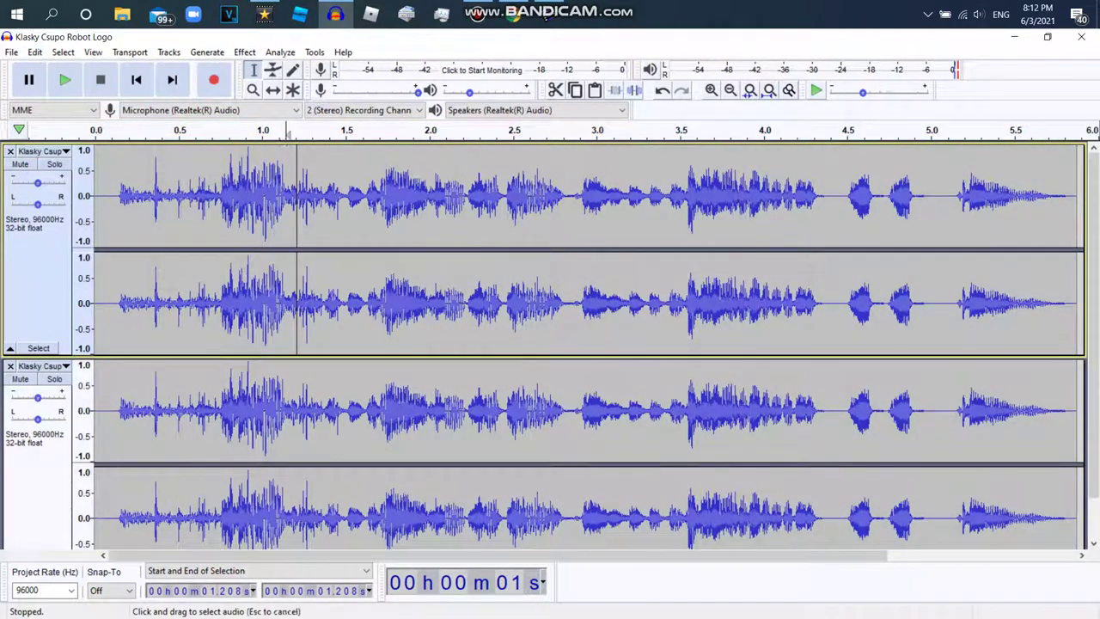
Select the entire first audio track and duplicate it to make a third stereo track.
double_click(299, 224)
click(35, 51)
click(62, 166)
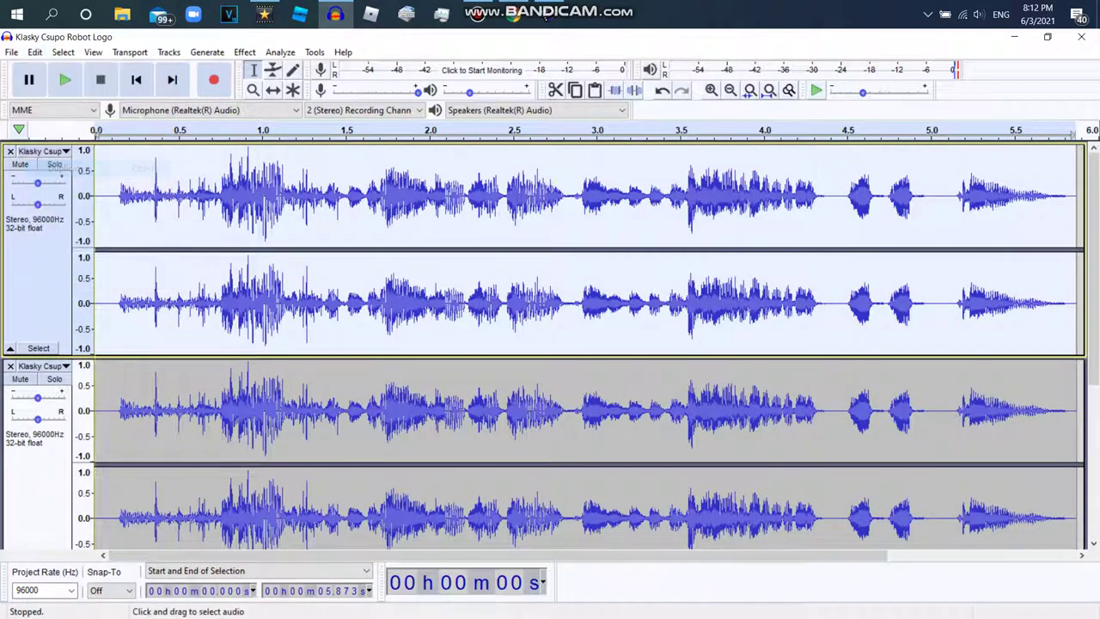
Reduce the display height of all three stereo tracks so that they fit together in view.
drag(194, 356, 193, 191)
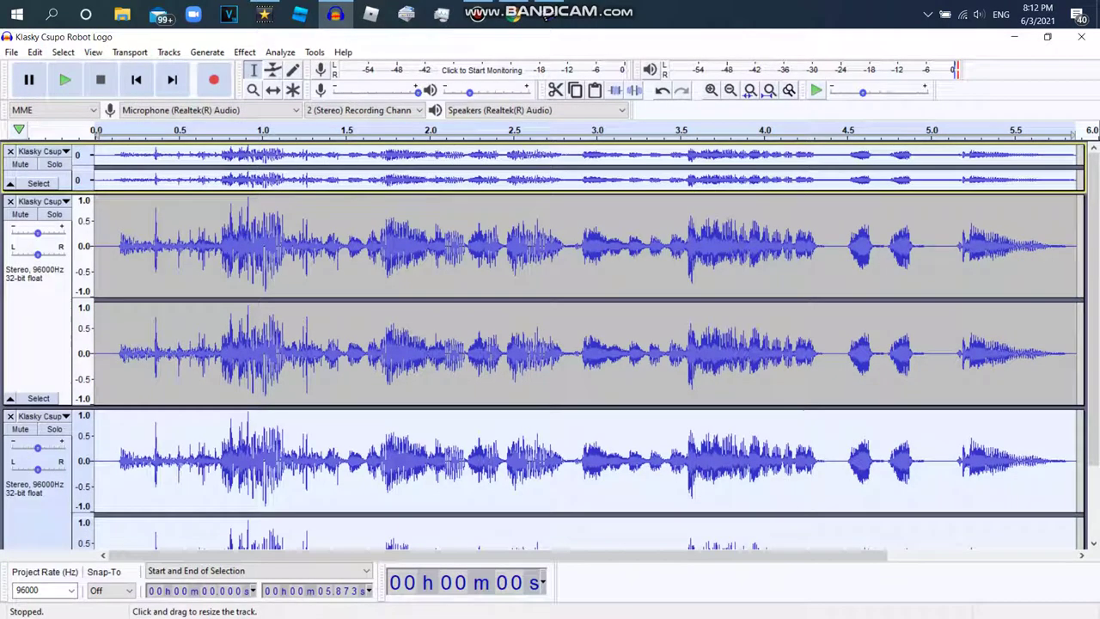
drag(37, 405, 38, 230)
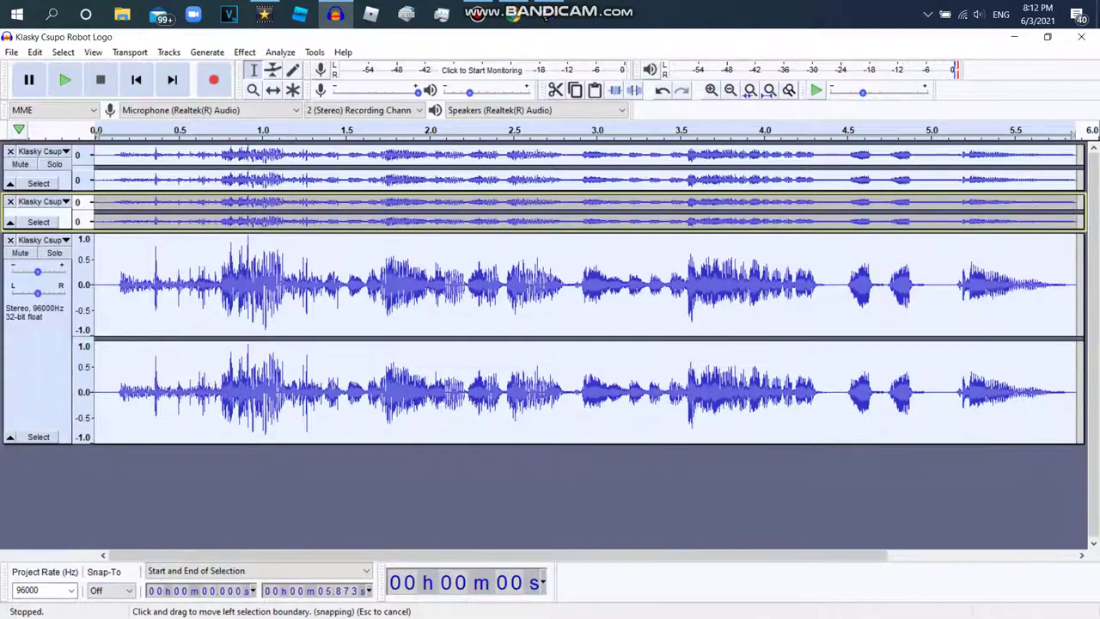
drag(194, 444, 194, 325)
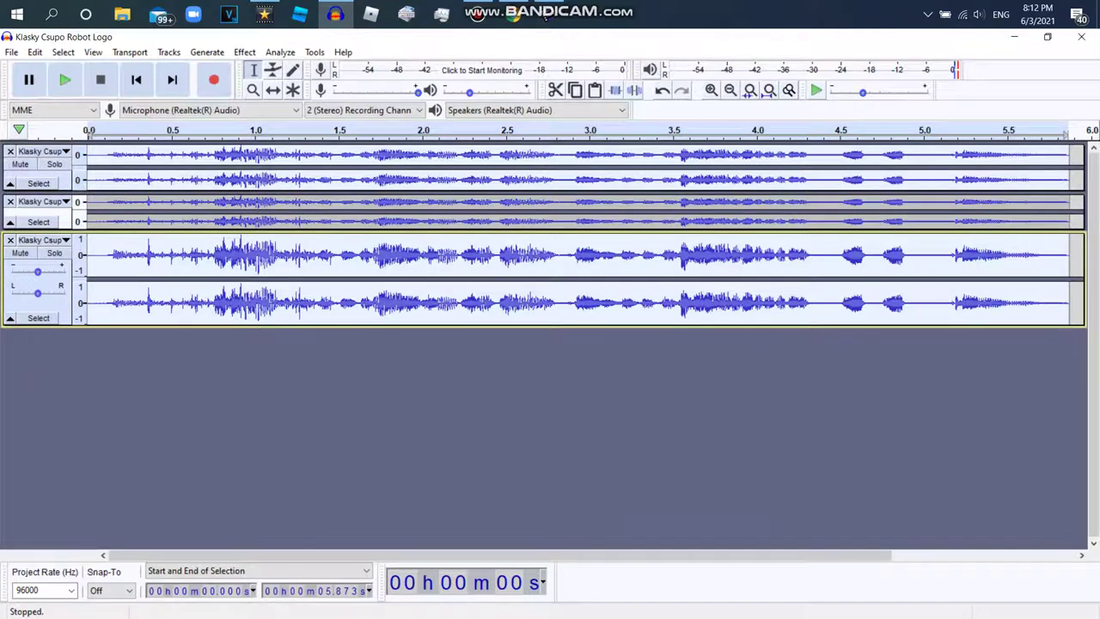
click(478, 14)
click(1063, 217)
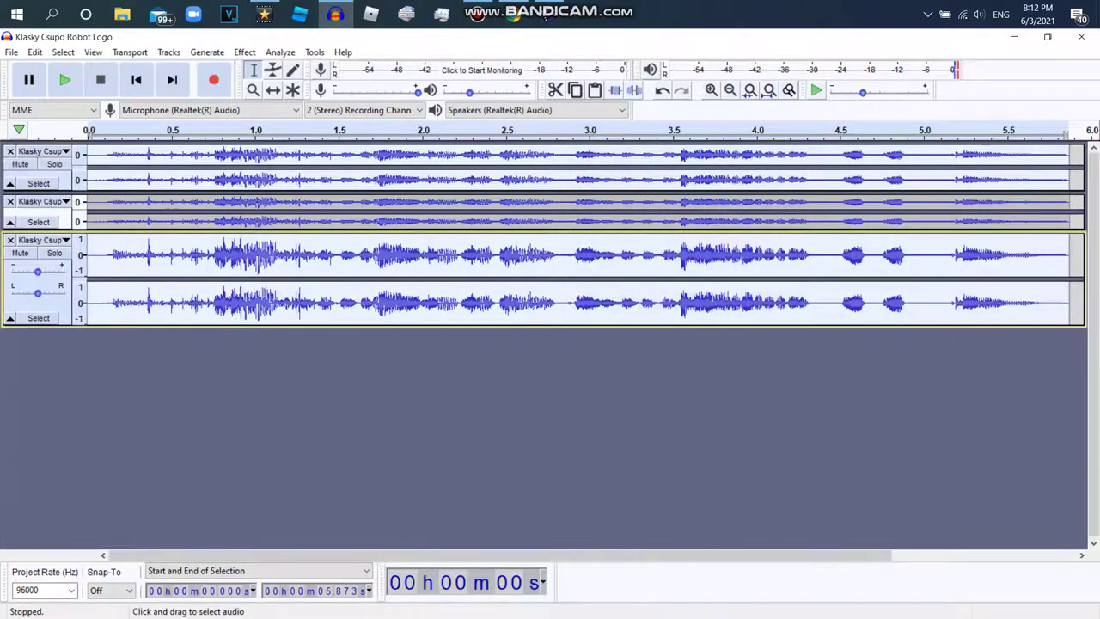
Select the entire first track and change its pitch by -10 semitones.
double_click(642, 178)
click(245, 52)
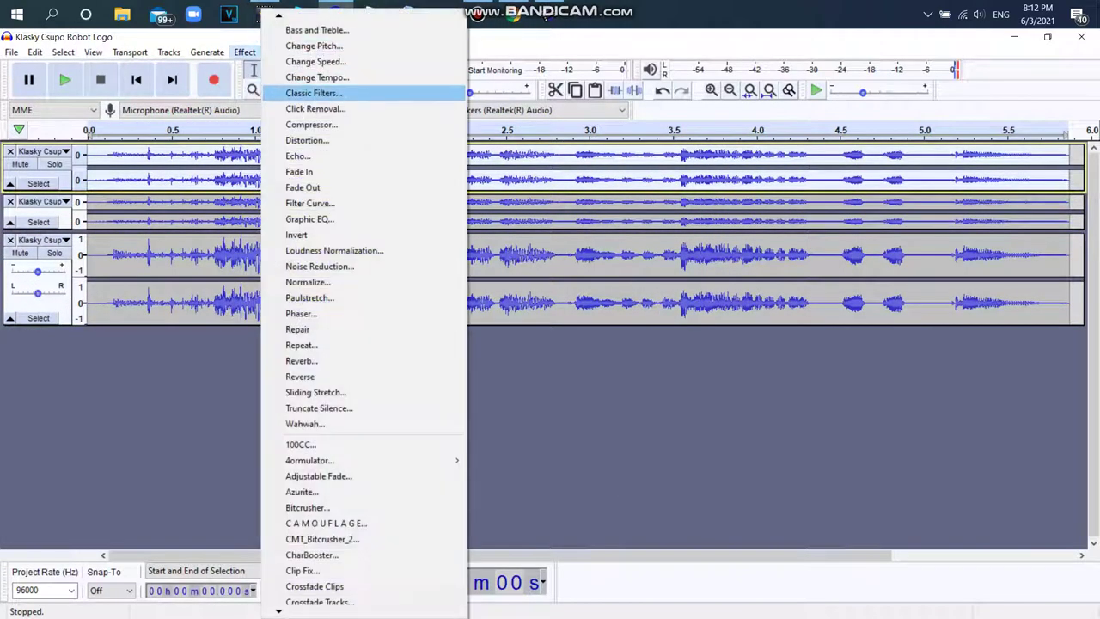
click(309, 46)
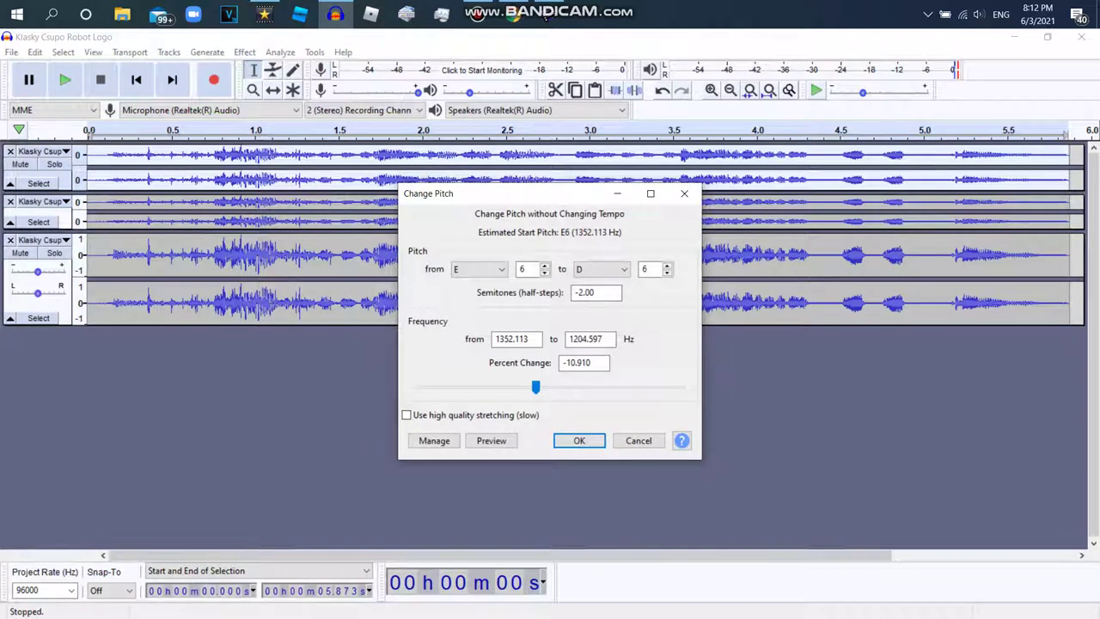
text(1)
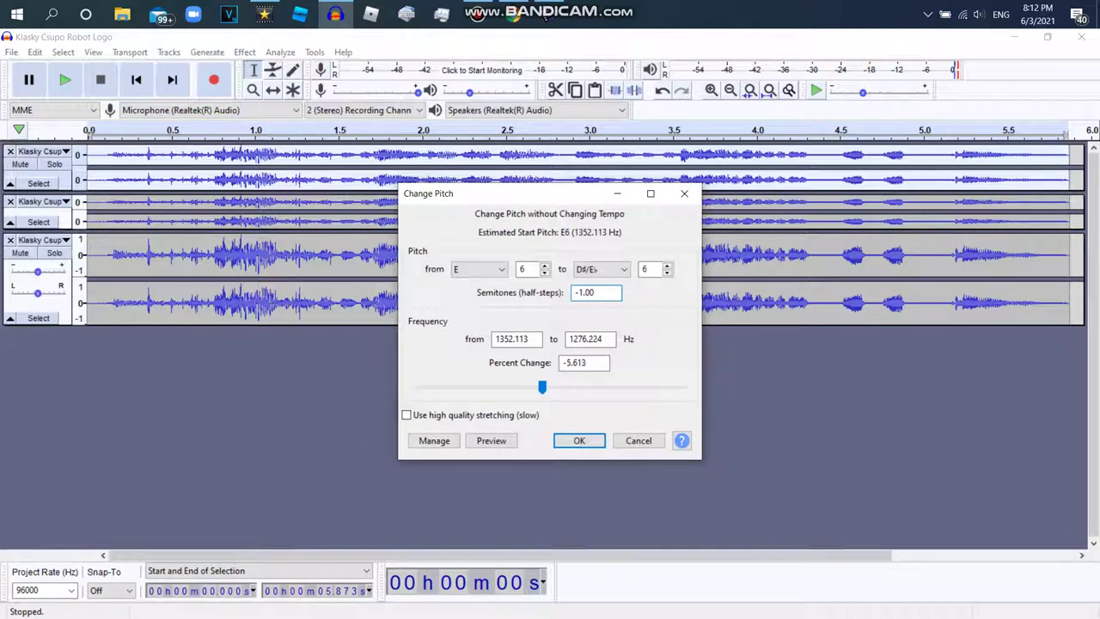
text(0)
click(580, 440)
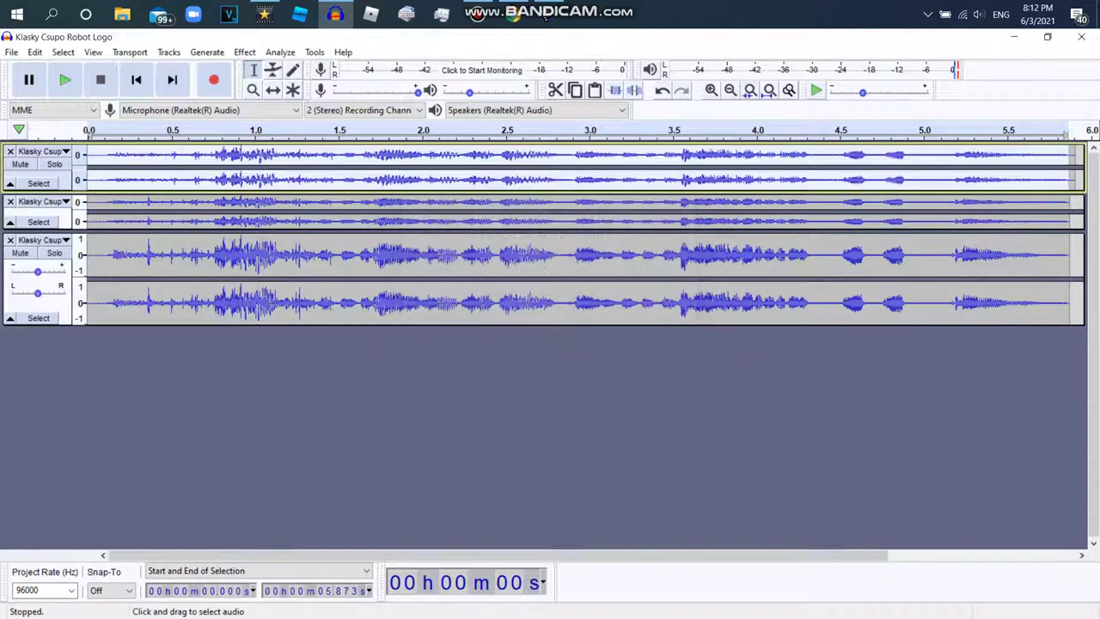
Select the entire second track and change its pitch by 2 semitones.
click(495, 211)
double_click(495, 211)
click(245, 52)
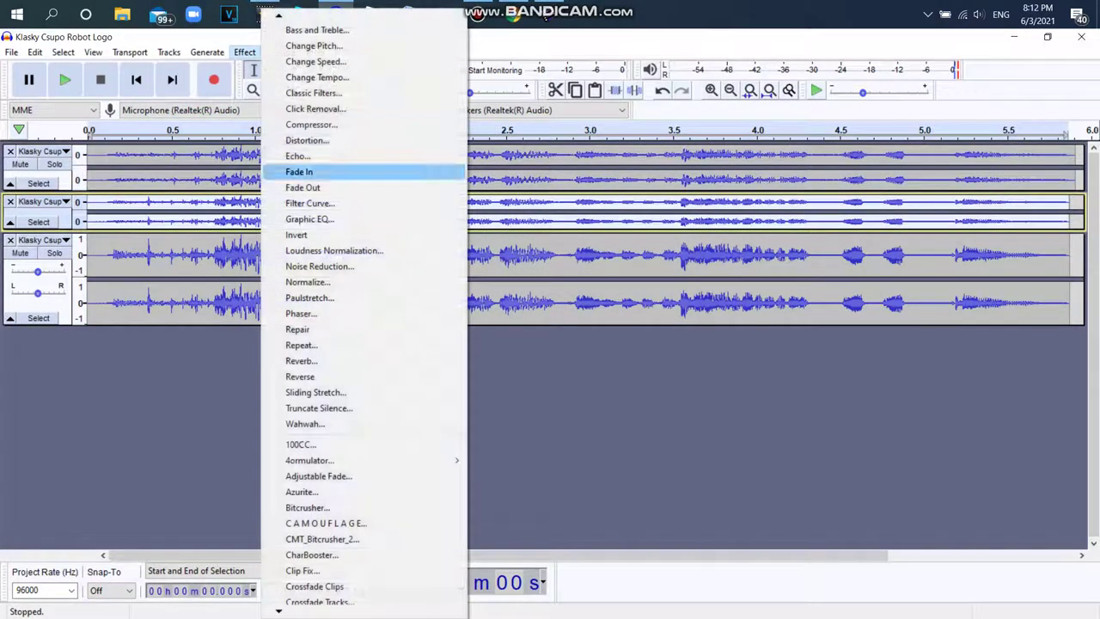
click(313, 45)
double_click(588, 293)
text(2)
click(579, 440)
Select the entire third track, change its pitch by 10 semitones and play back part of the mix.
double_click(515, 292)
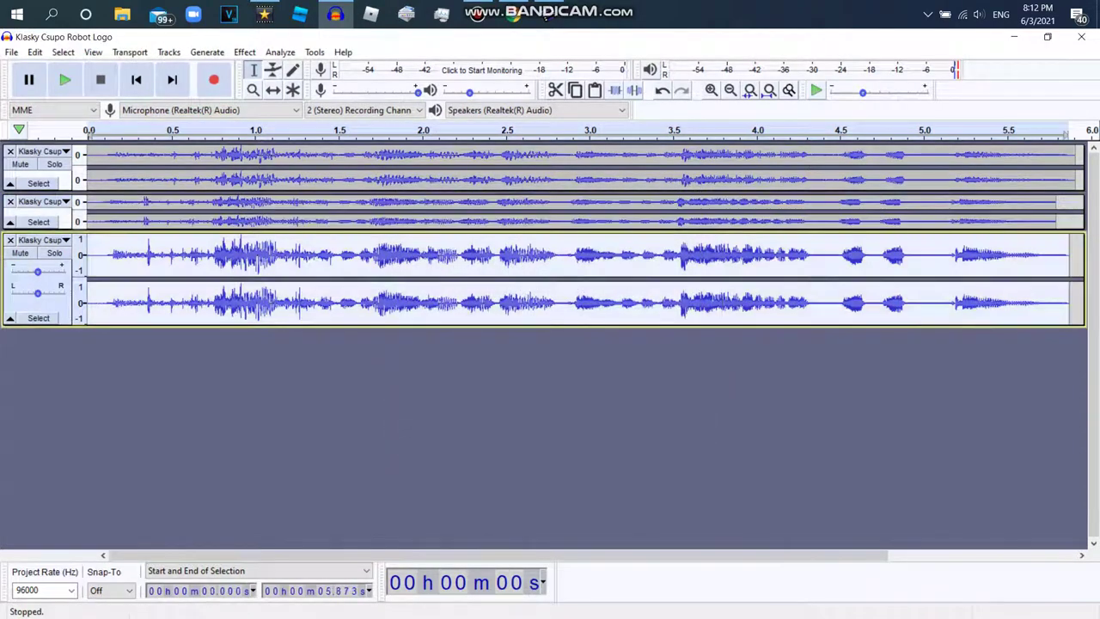
click(245, 52)
click(314, 45)
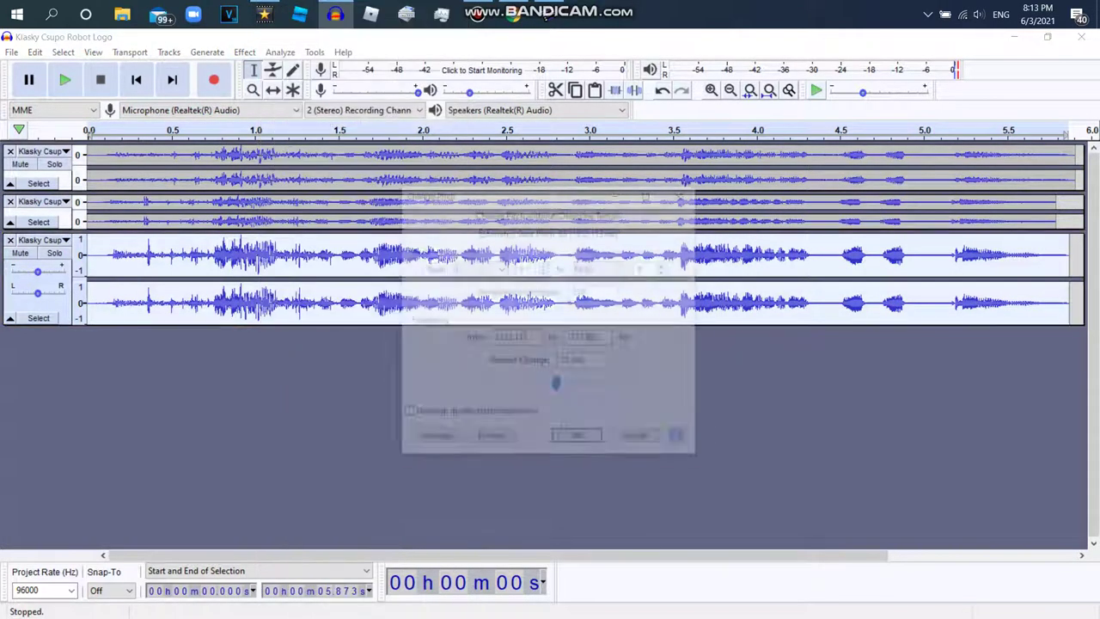
text(1)
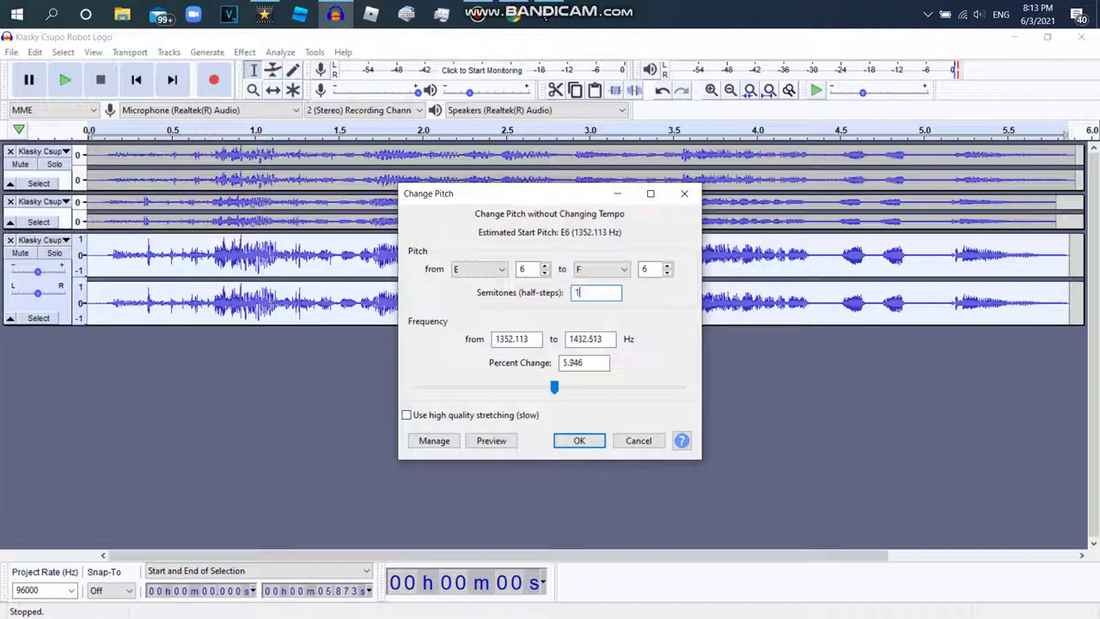
text(0)
click(580, 440)
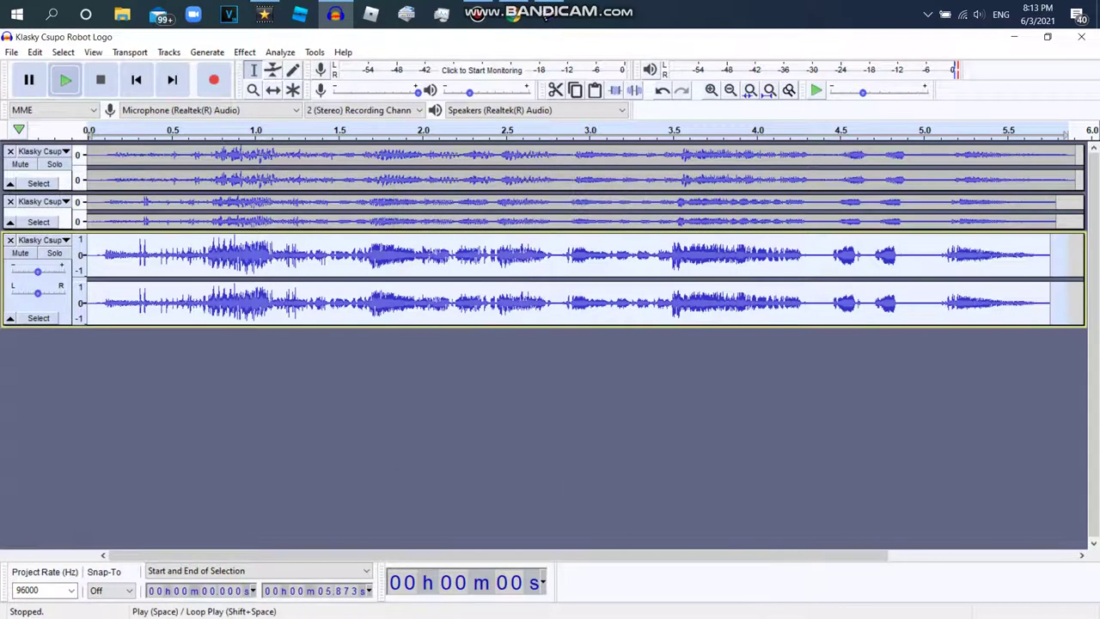
click(65, 80)
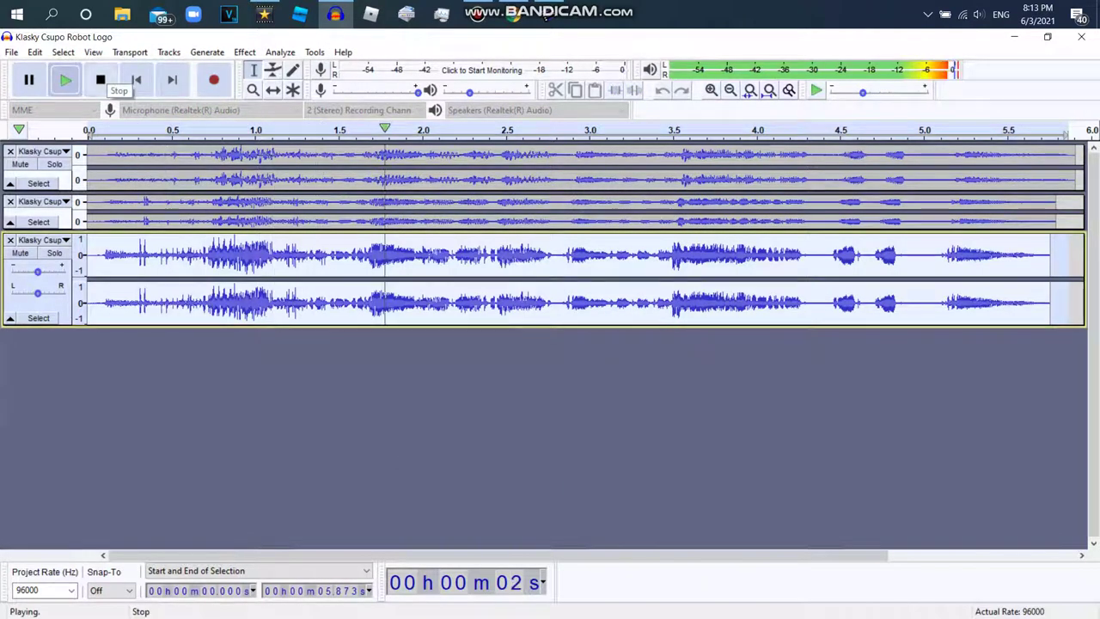
click(101, 80)
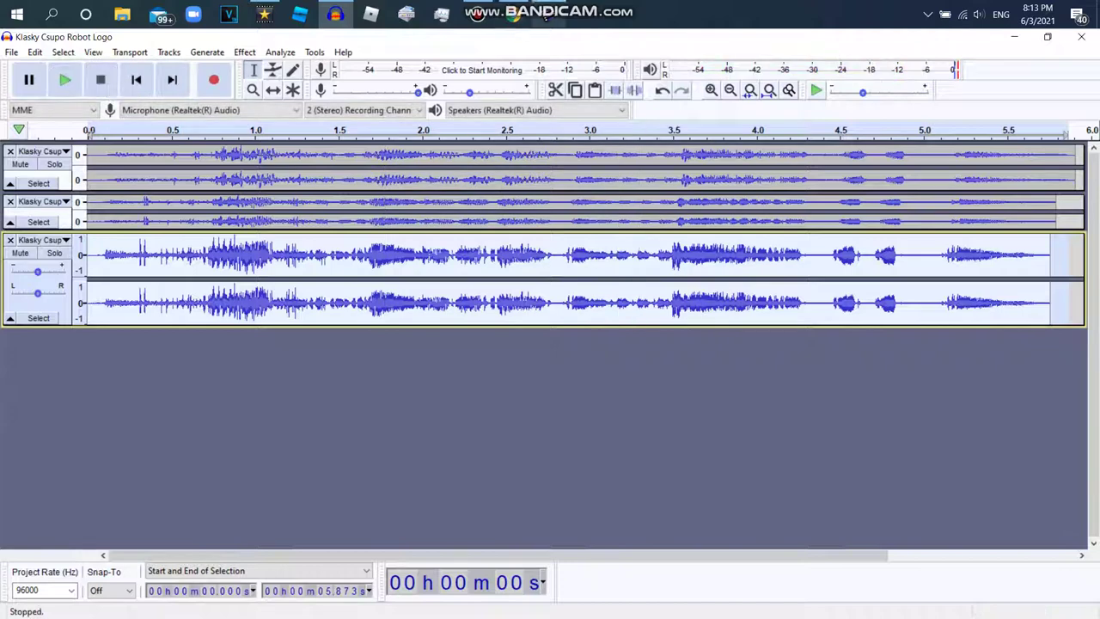
Switch to the YouTube page in Chrome, change "+10" to "+11" in the Pitches comment and save it.
click(546, 15)
click(699, 383)
click(725, 416)
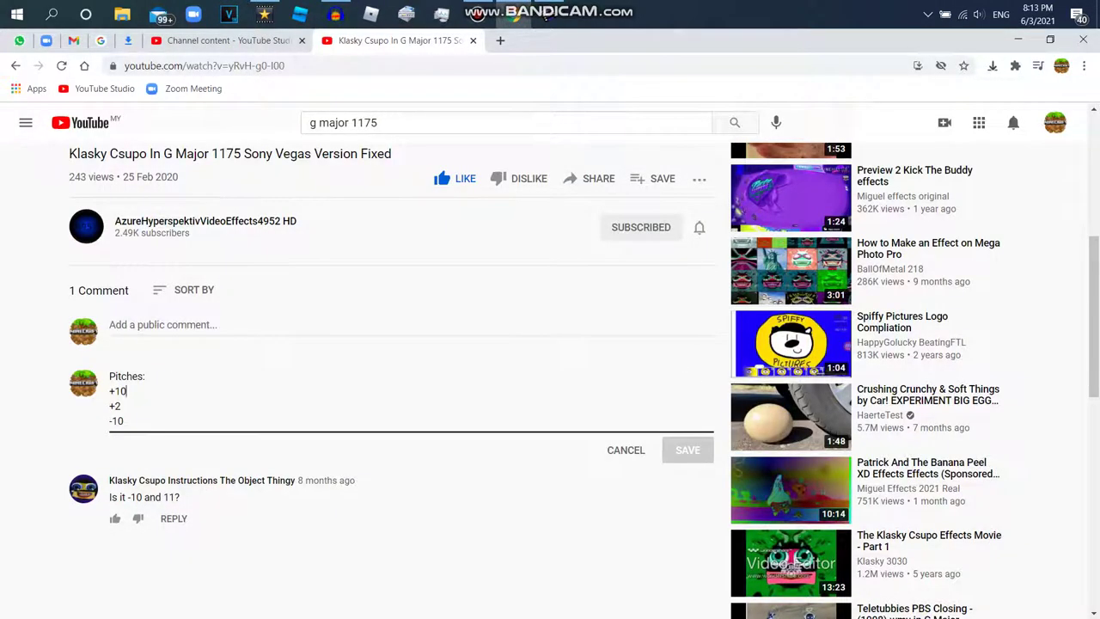
key(BackSpace)
text(1)
click(688, 450)
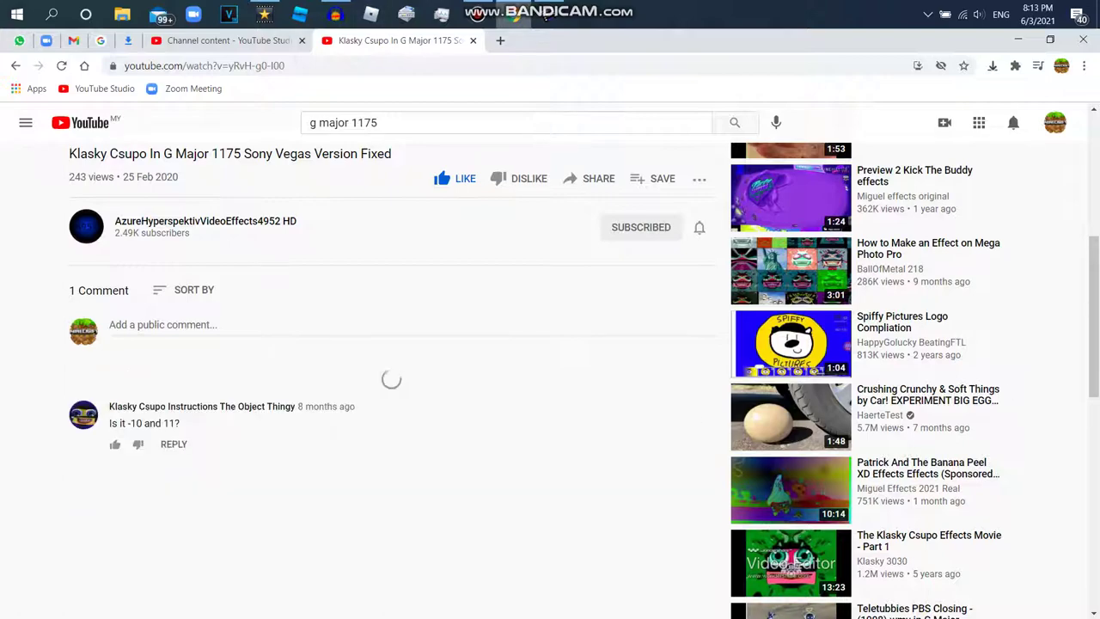
Switch back to Audacity and undo the last pitch change on the third track.
key(alt+Tab)
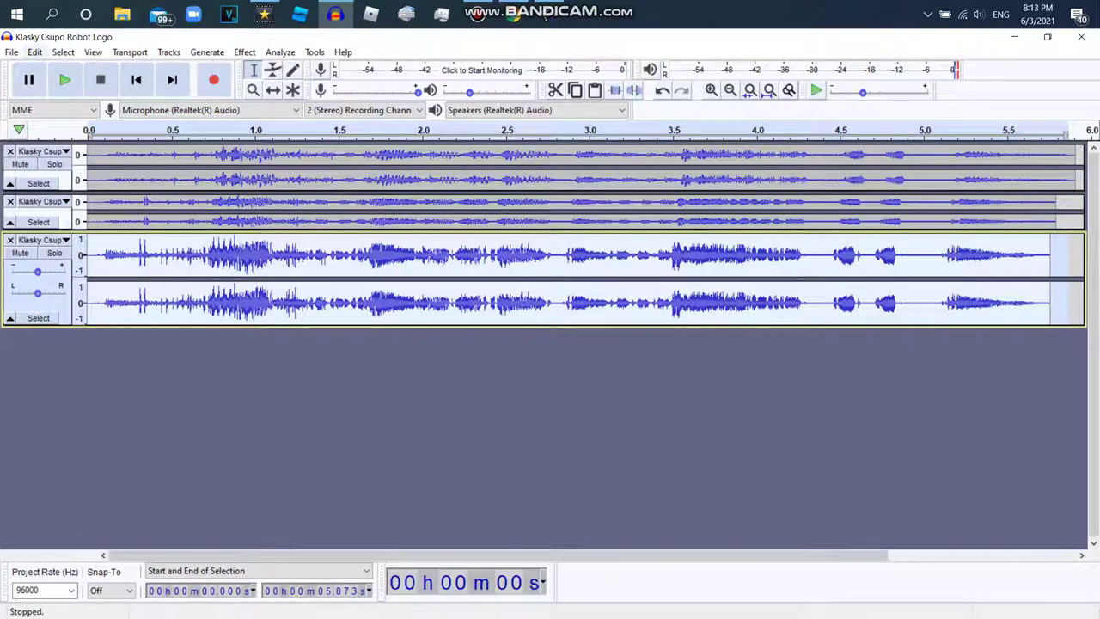
click(35, 53)
click(95, 67)
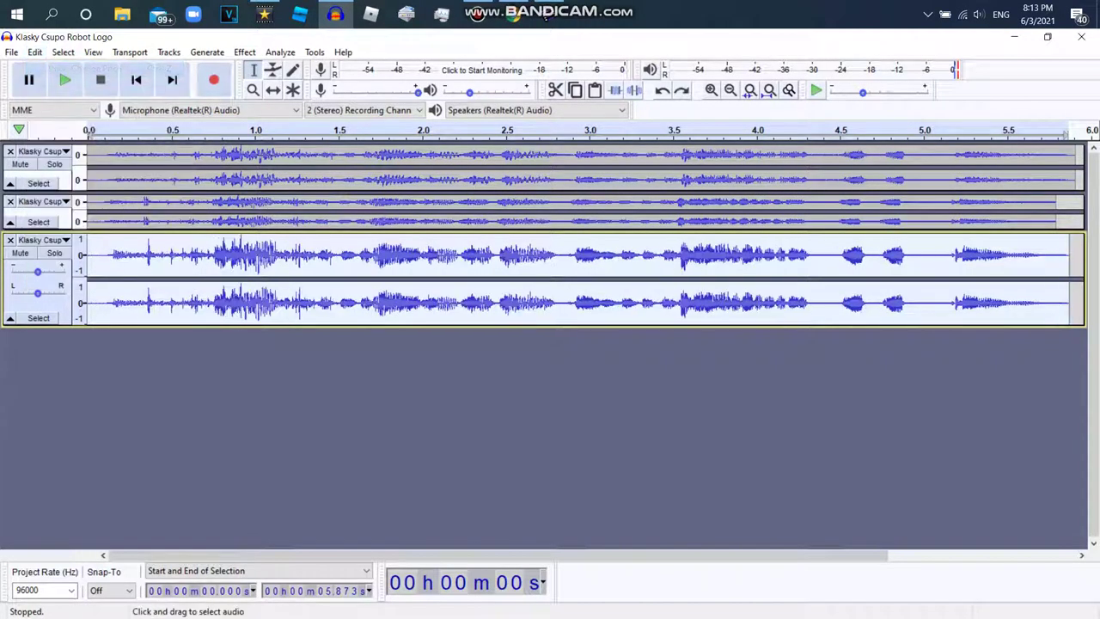
Change the third track's pitch by 11 semitones and play back part of the mix.
click(245, 52)
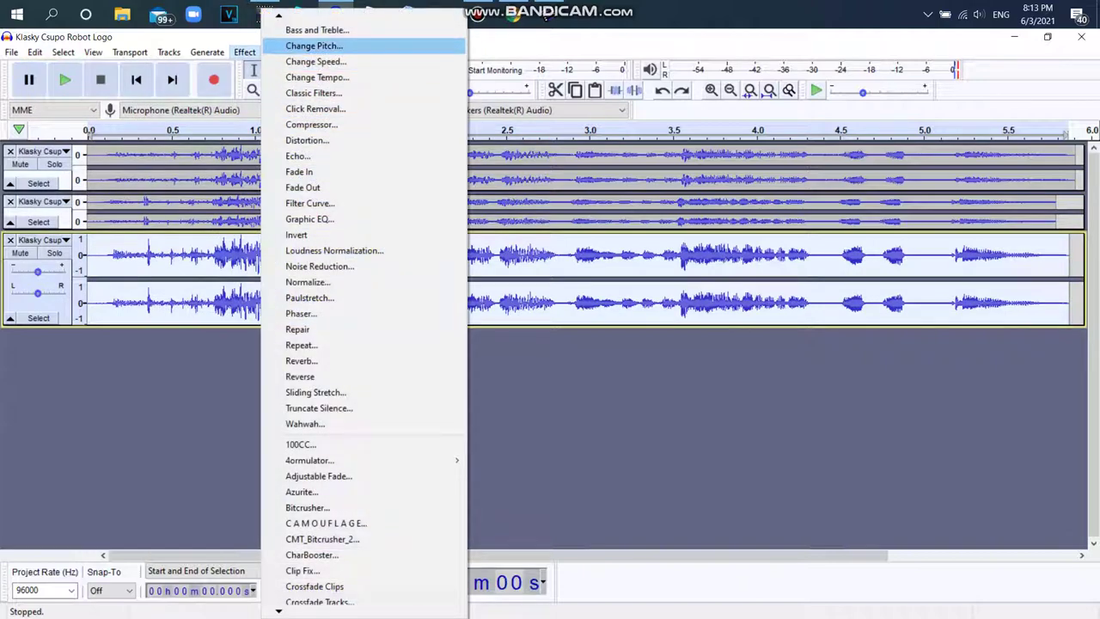
click(316, 46)
text(11)
key(Return)
key(space)
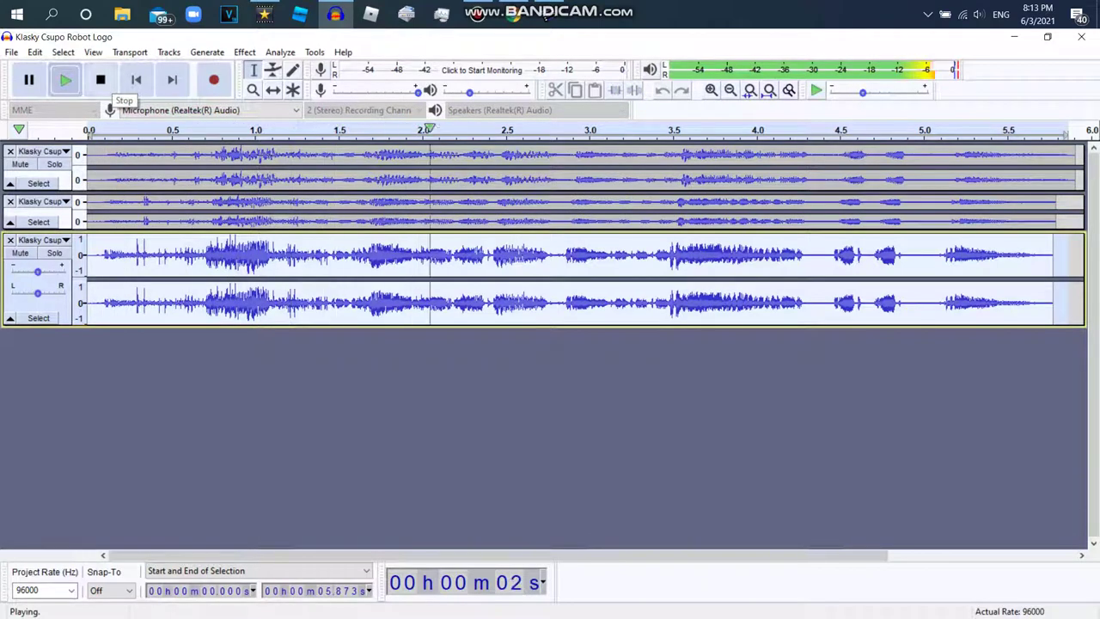
click(100, 79)
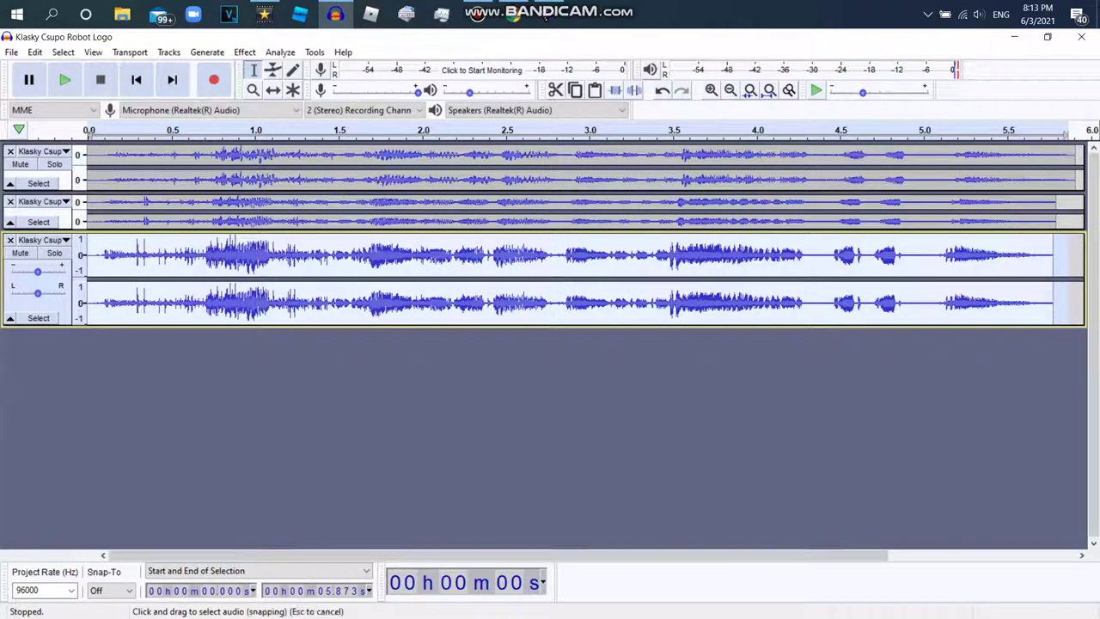
Select all three tracks, open the Reverb effect and preview it with its current settings.
drag(189, 163, 1084, 309)
key(ctrl+a)
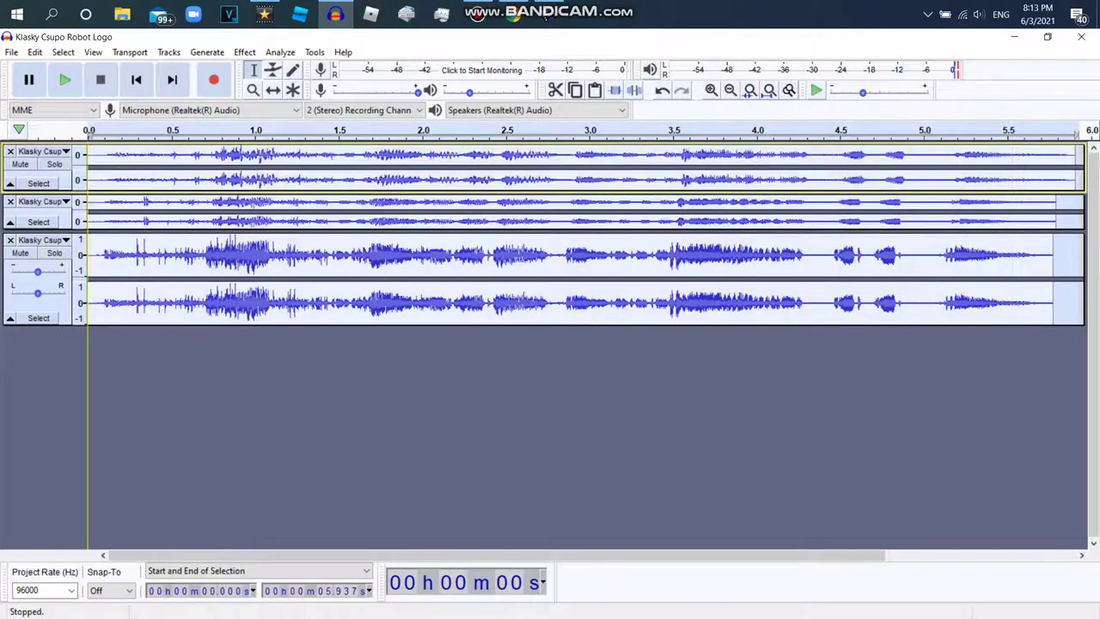
click(245, 51)
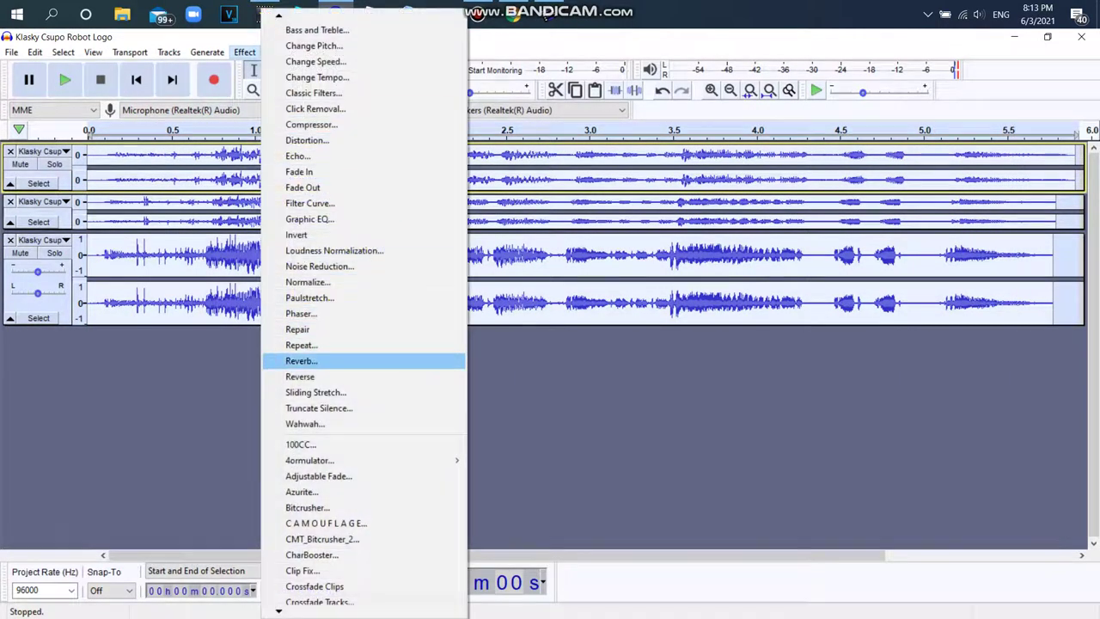
click(301, 361)
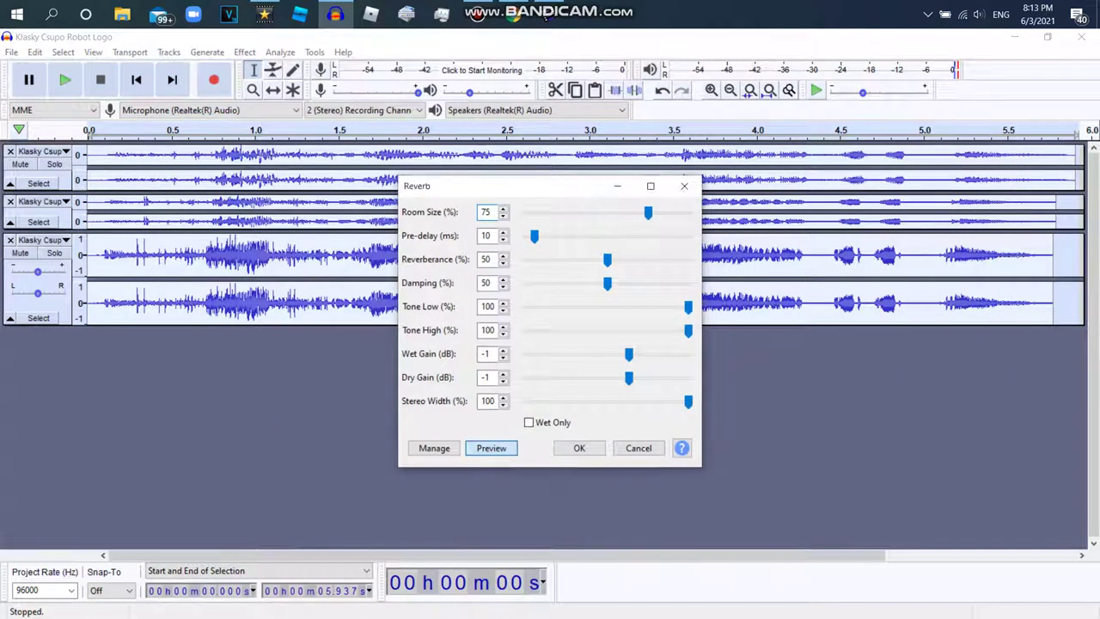
click(492, 448)
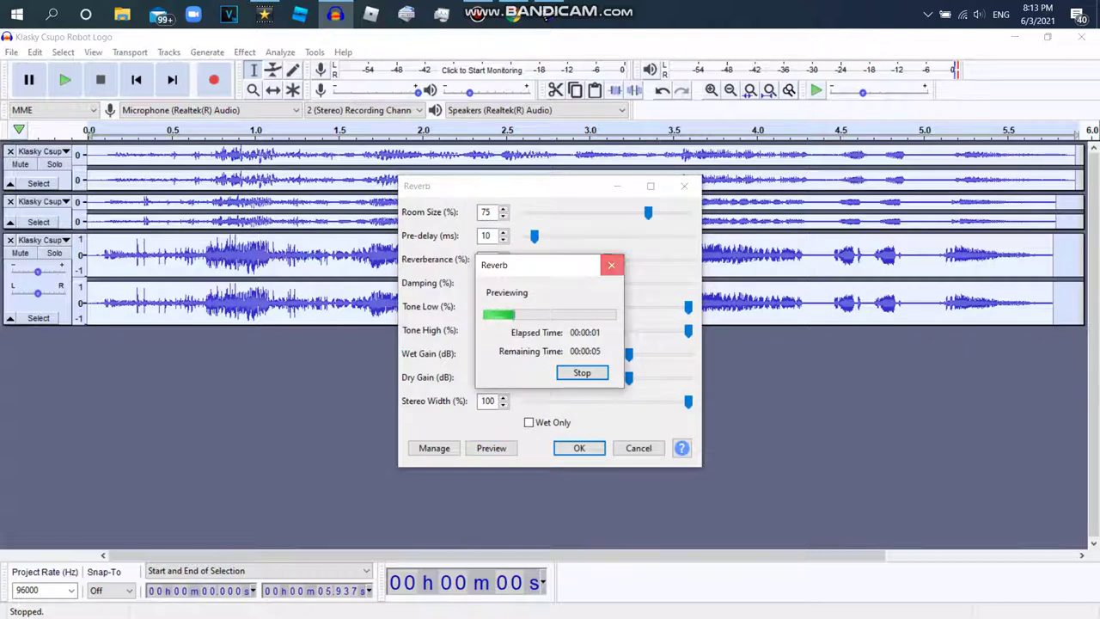
click(609, 263)
Set the reverb's room size to 100% and preview the sound.
drag(648, 212, 659, 212)
click(491, 448)
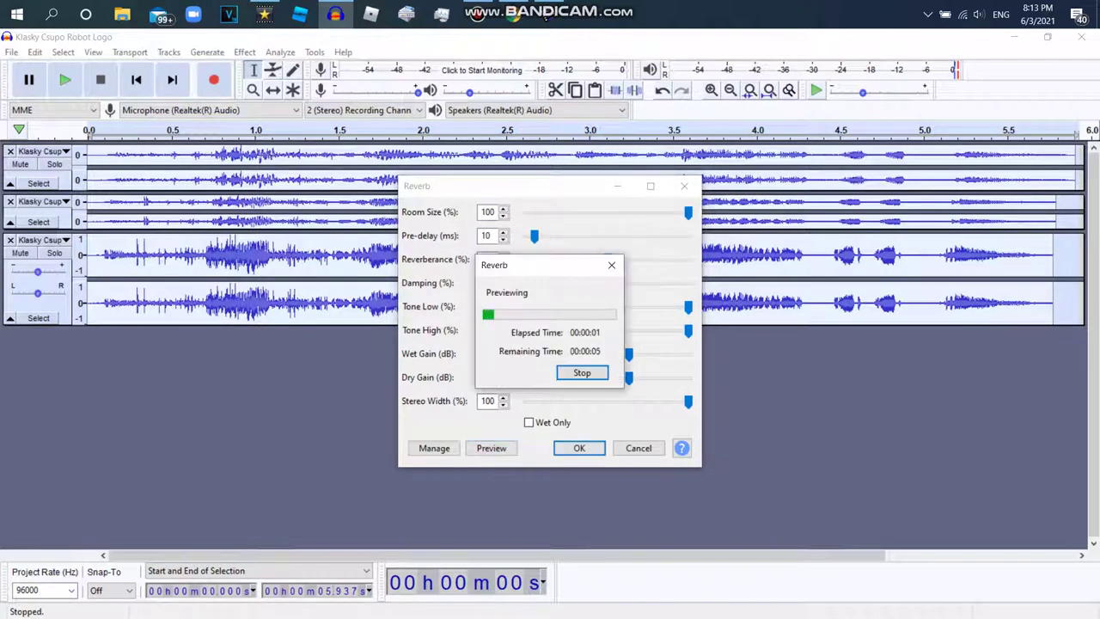
click(611, 265)
Preview a pre-delay of 23 ms, set it to 20 ms and apply the reverb to the selected tracks.
drag(533, 235, 545, 236)
click(491, 447)
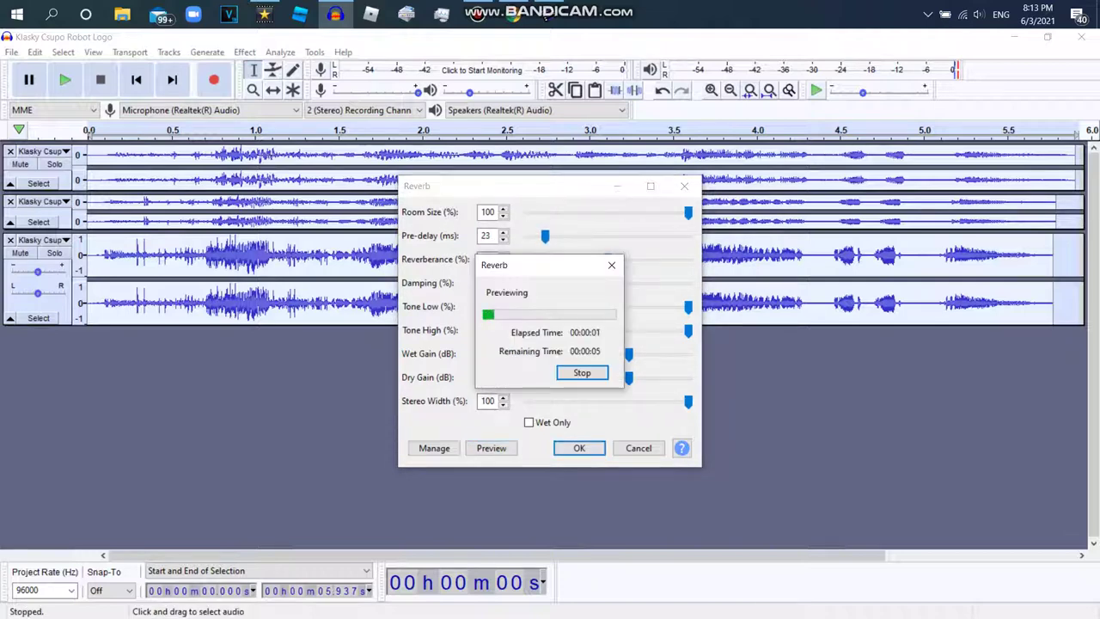
click(611, 265)
drag(492, 236, 486, 236)
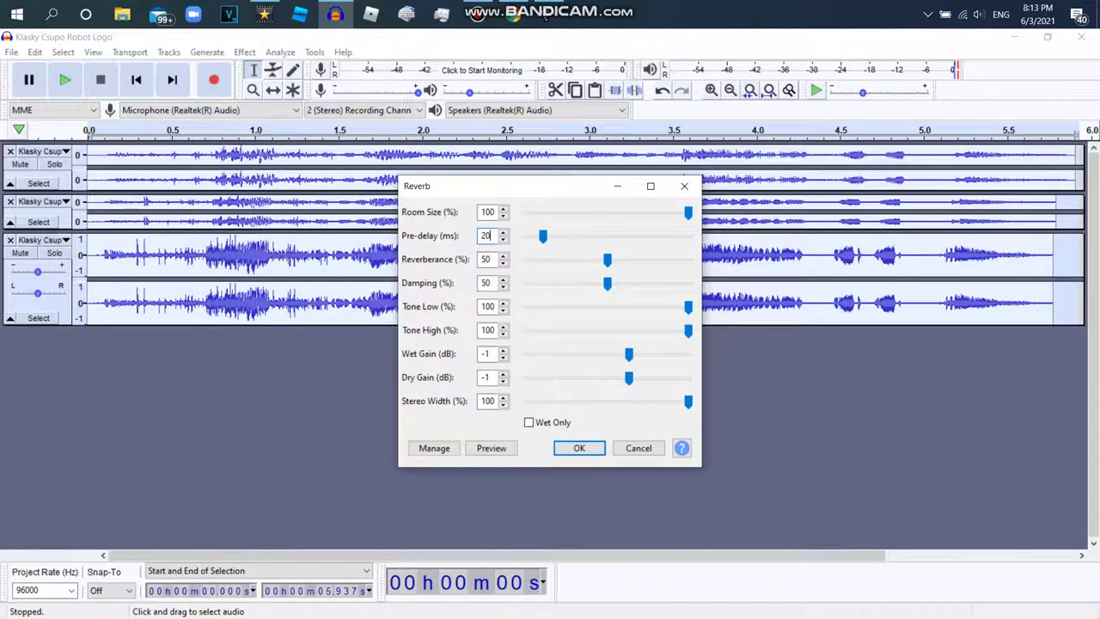
key(Return)
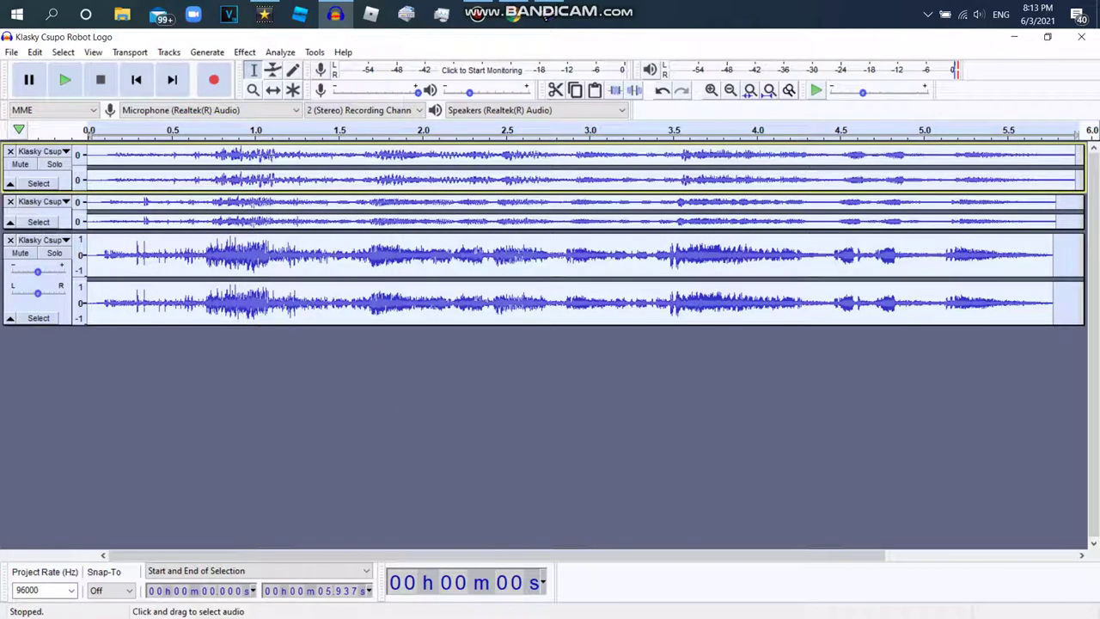
Open the Echo effect for the selected tracks, preview it, set the decay factor to 1 and preview again.
click(245, 52)
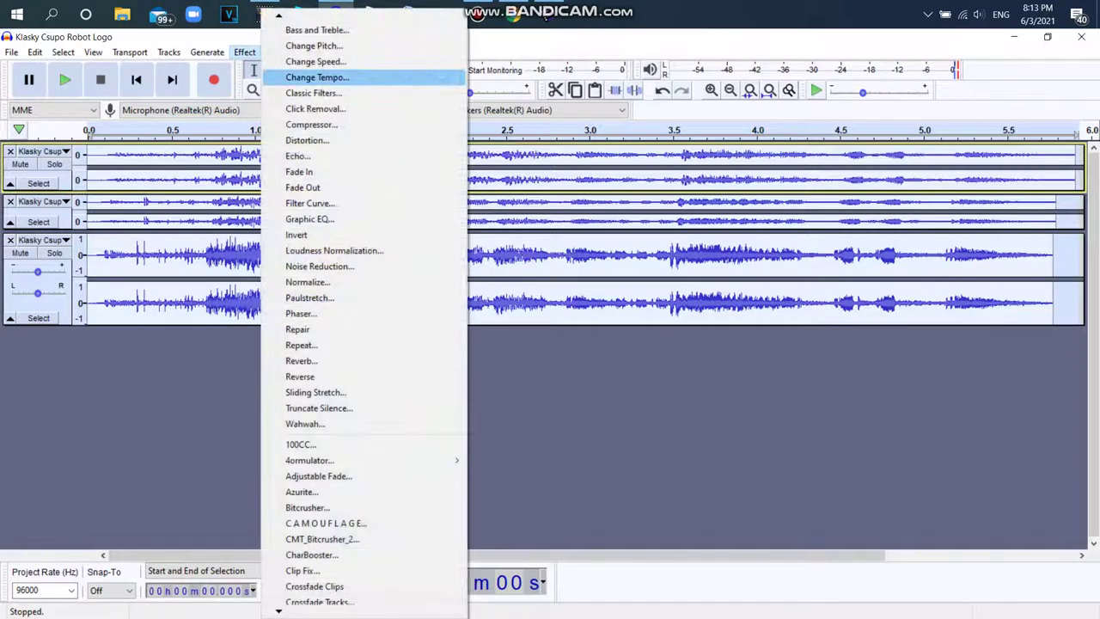
click(298, 155)
click(490, 366)
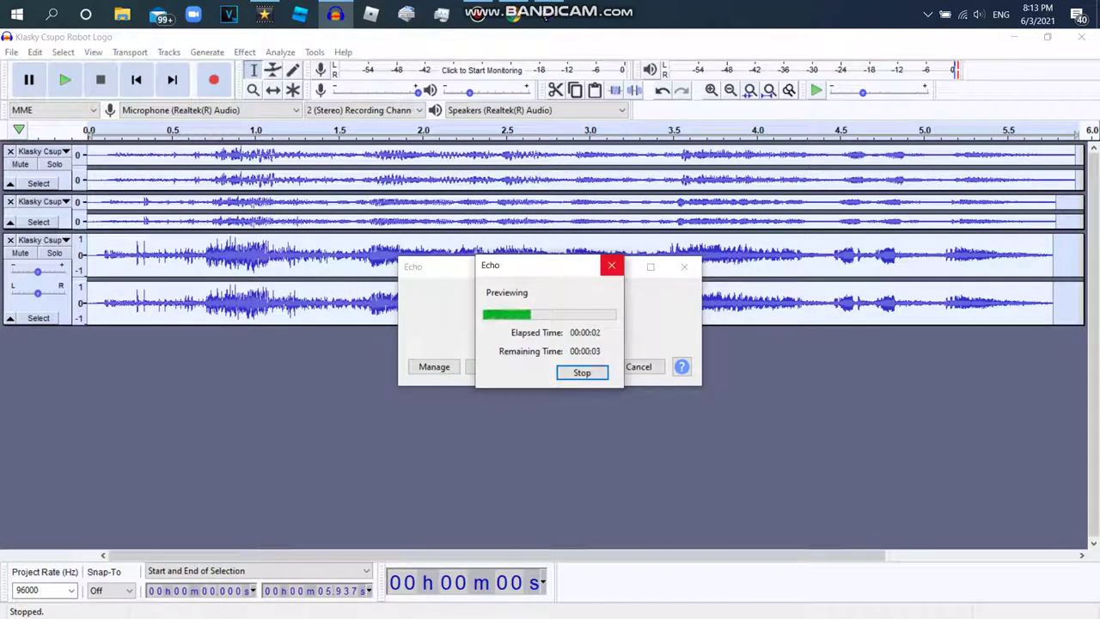
click(611, 265)
click(591, 316)
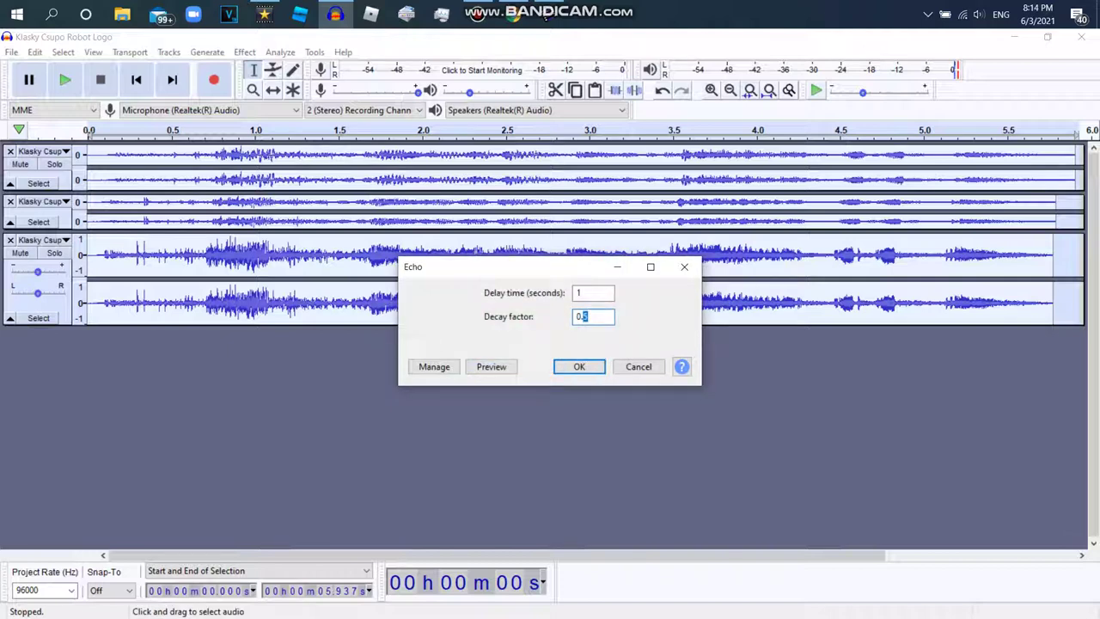
click(506, 368)
click(479, 14)
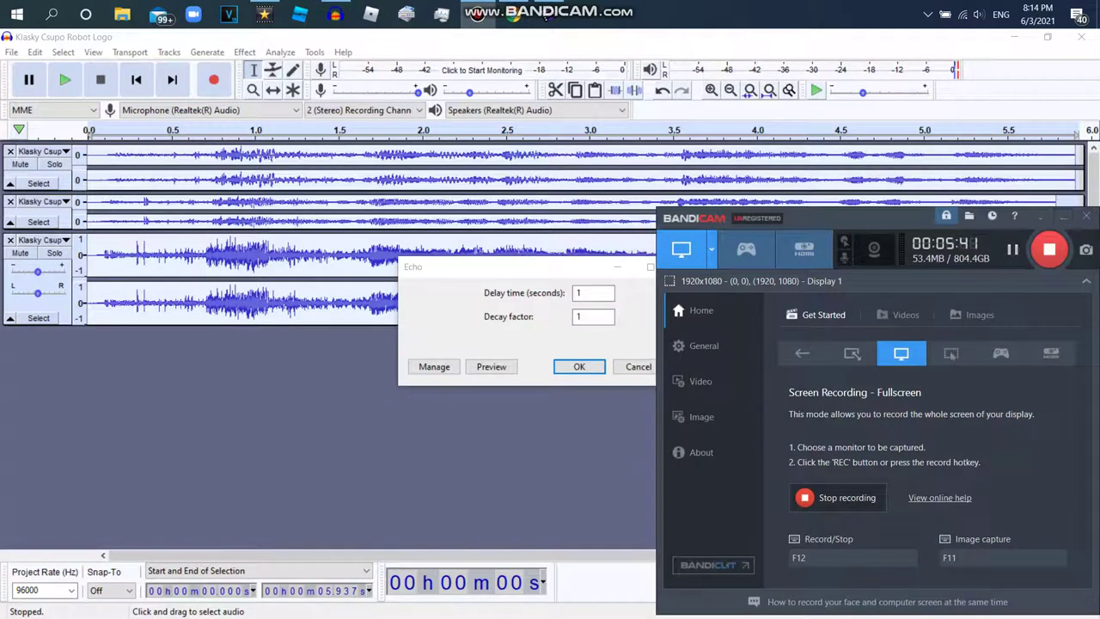
Preview the echo at its current settings, set the delay time to 0.5 seconds and preview it again.
click(1063, 217)
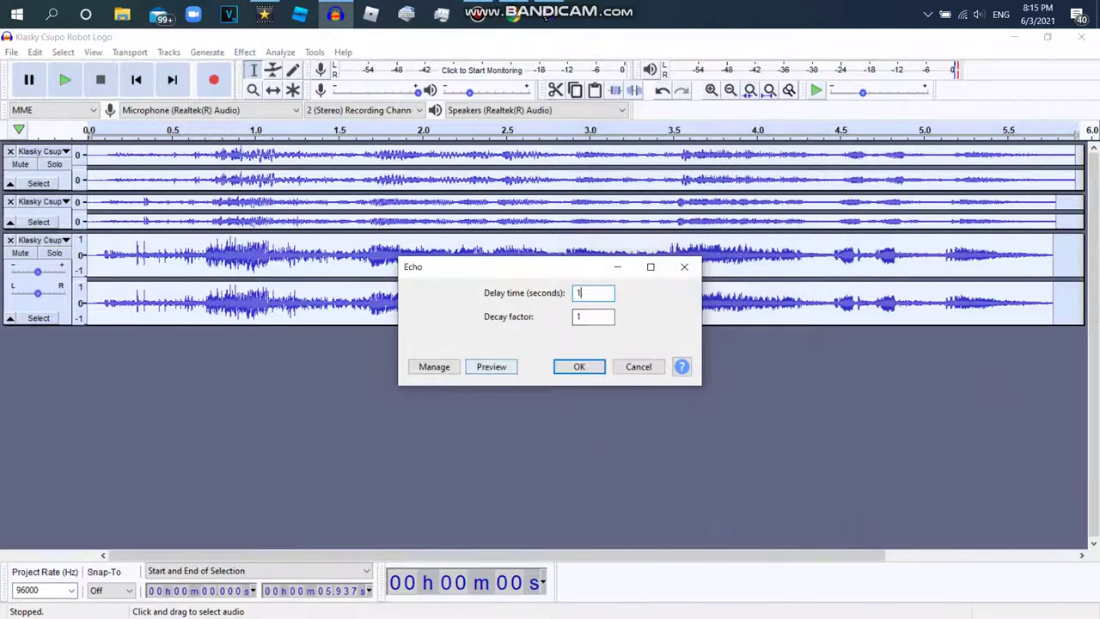
click(491, 367)
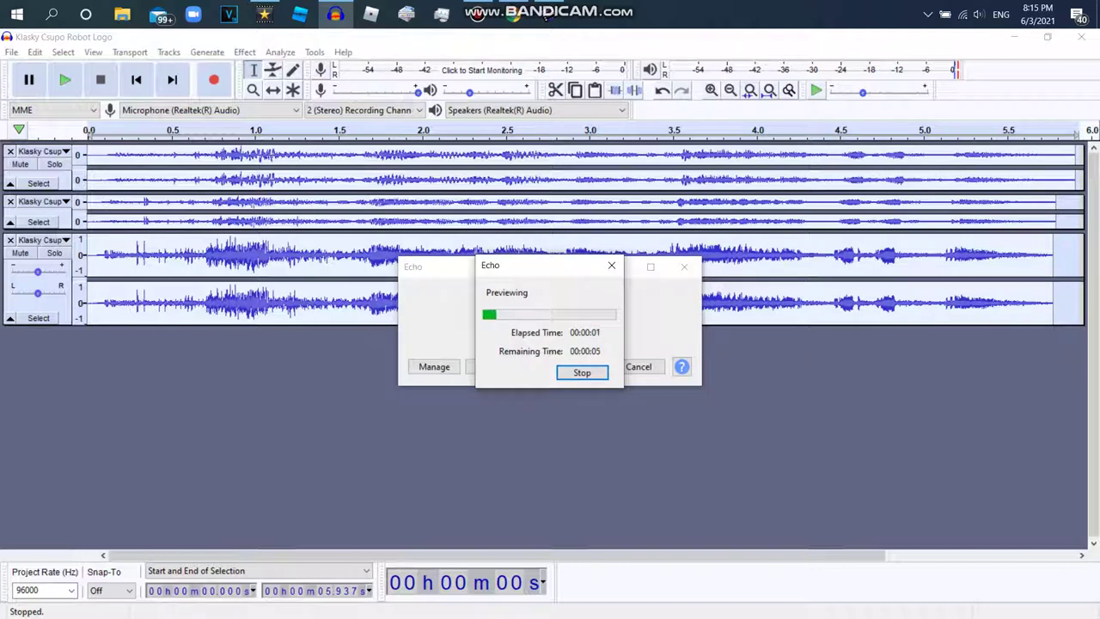
click(612, 265)
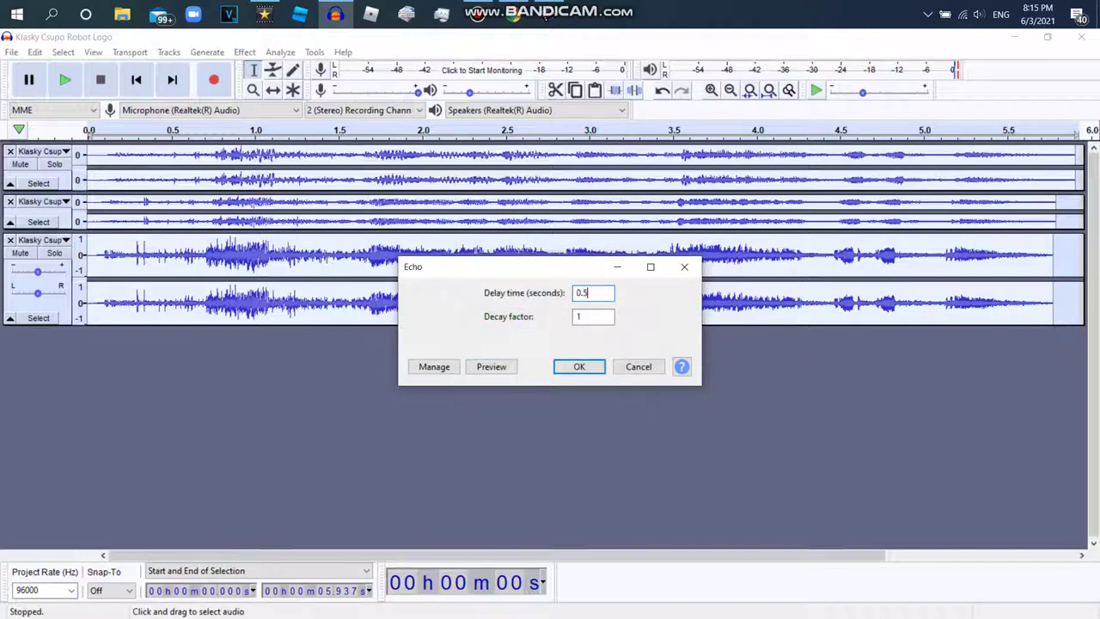
click(491, 366)
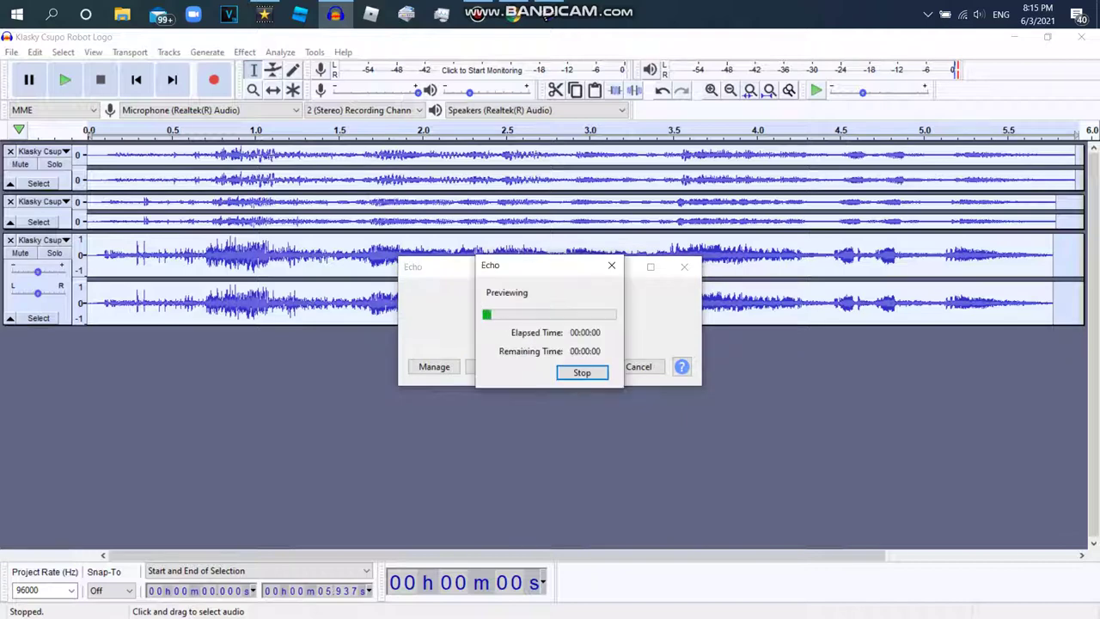
click(611, 265)
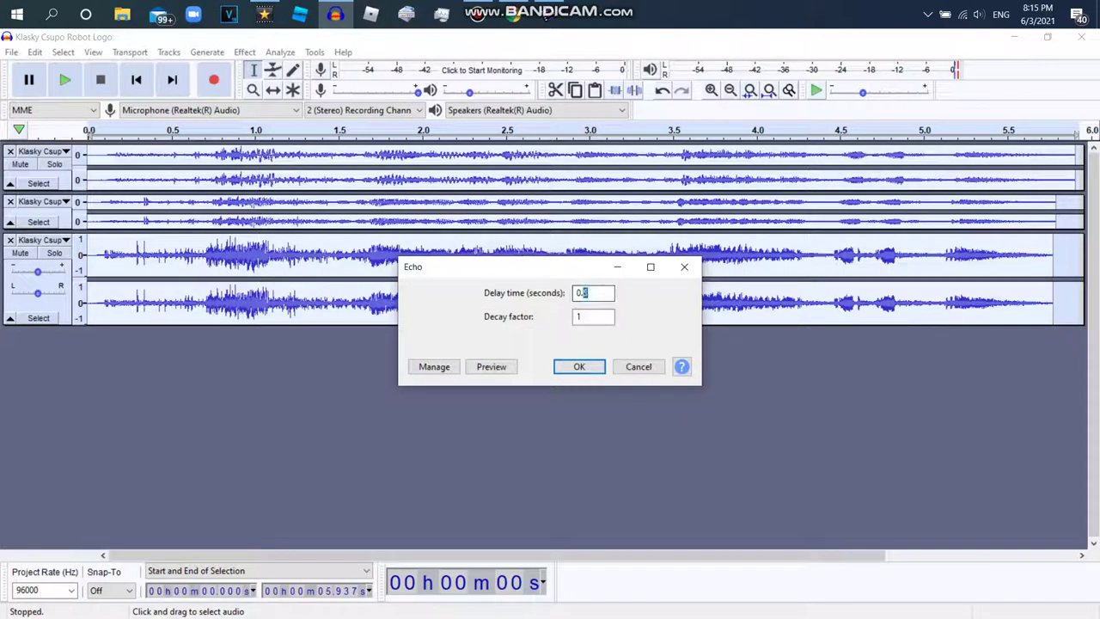
Set the echo's delay time to 0.1 seconds and preview it with decay factors of 1 and 0.
click(491, 367)
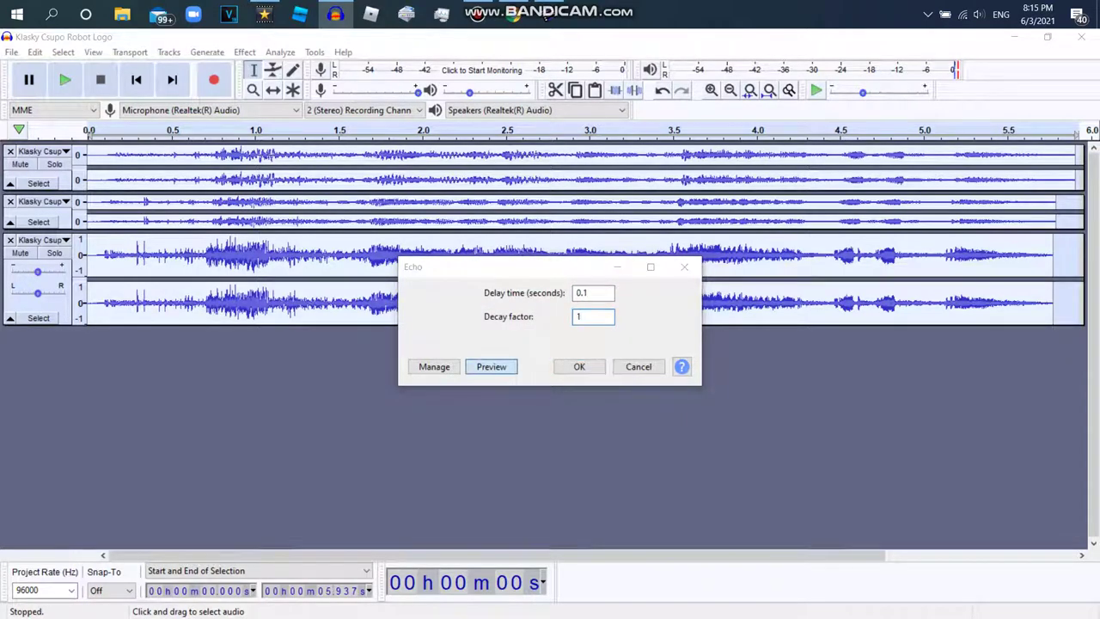
click(611, 265)
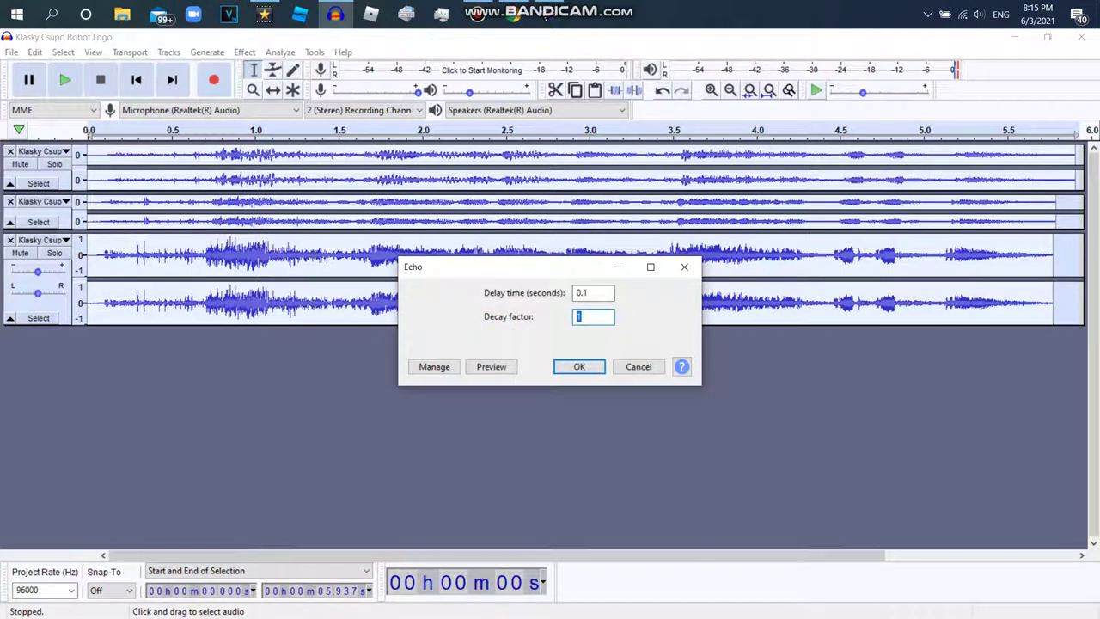
click(492, 367)
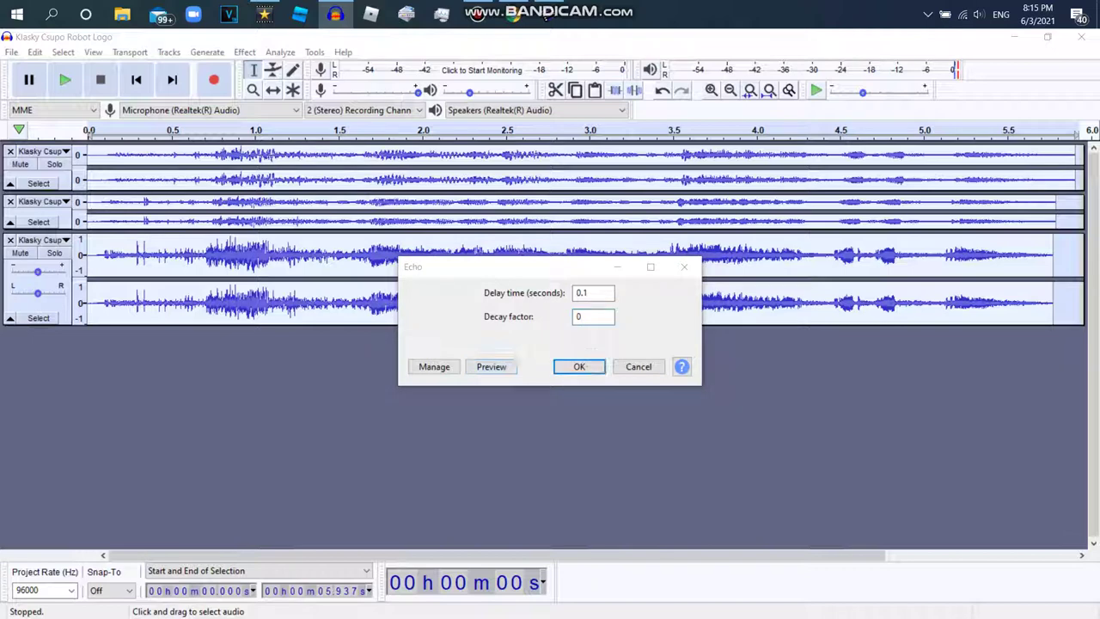
click(611, 265)
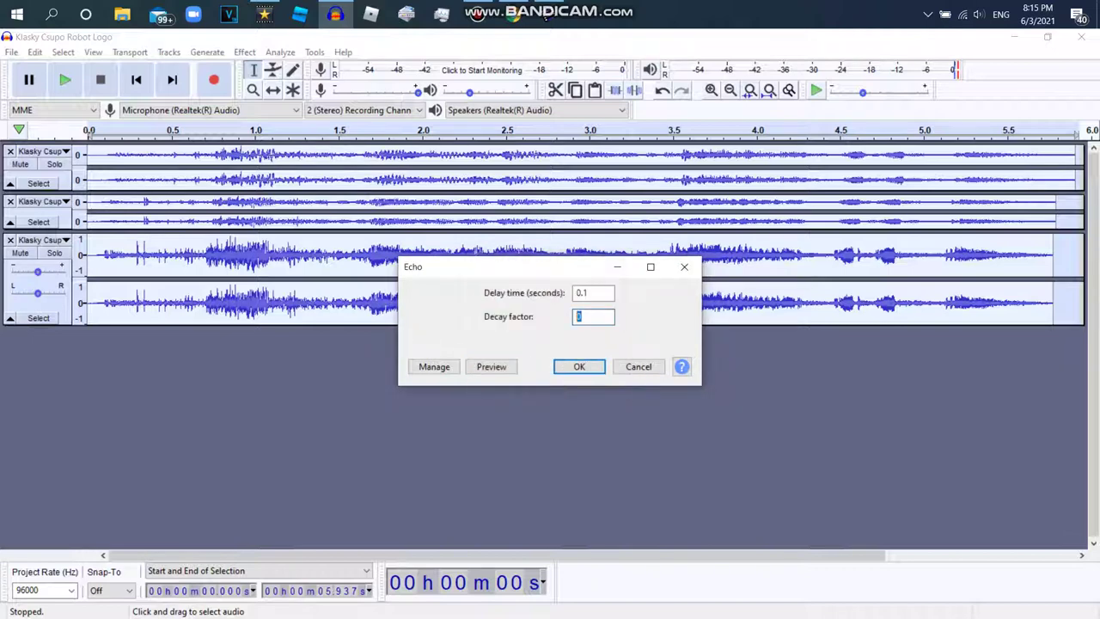
Set the echo's decay factor to 0.5, preview it and apply the effect to the selected tracks.
text(0.5)
click(491, 366)
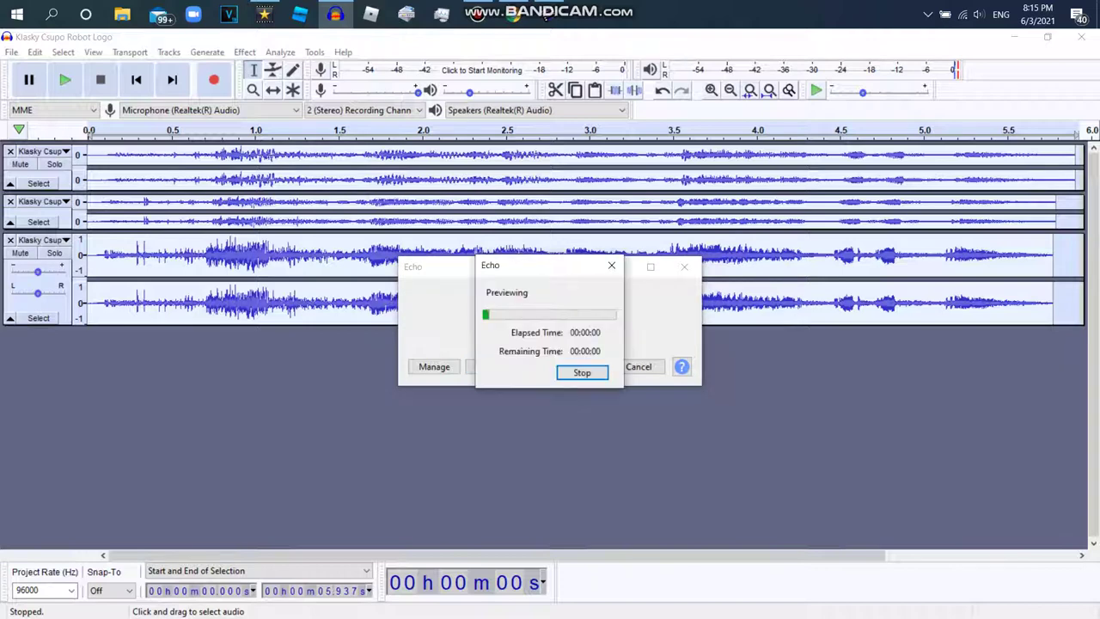
click(611, 265)
click(576, 367)
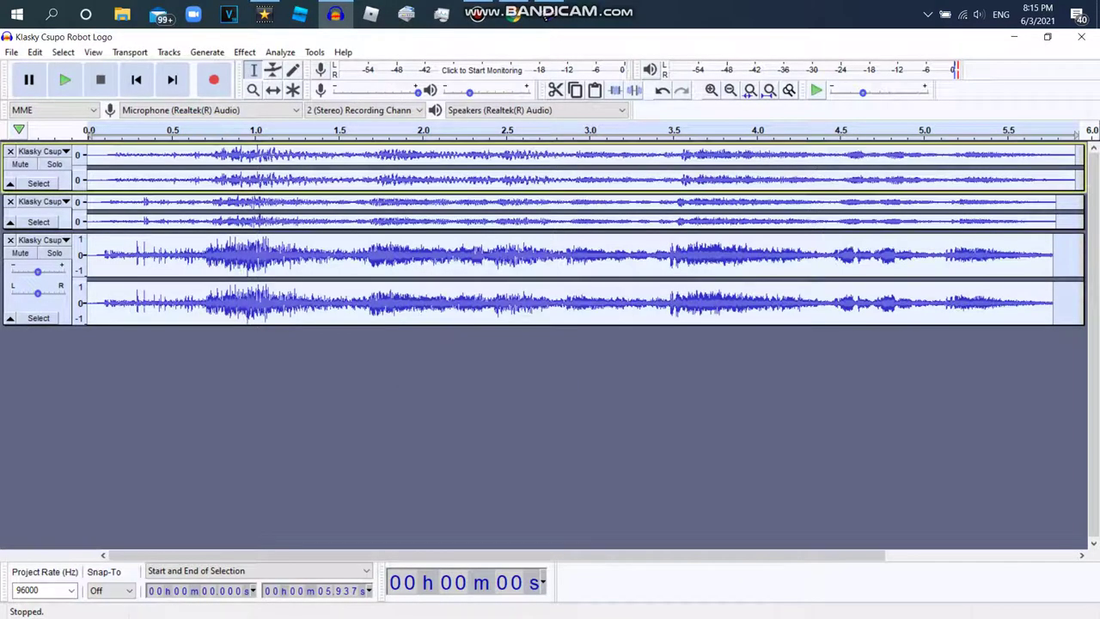
Play the three processed tracks together, stop, and replay them from the start to check the combined sound.
click(64, 79)
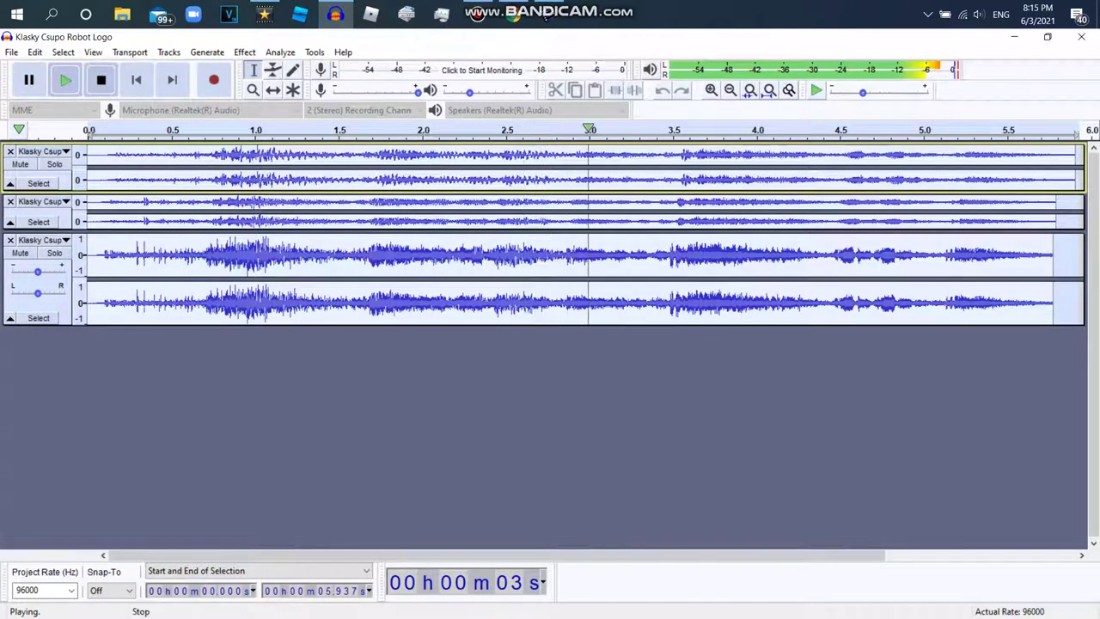
click(100, 79)
click(11, 53)
click(219, 37)
click(64, 79)
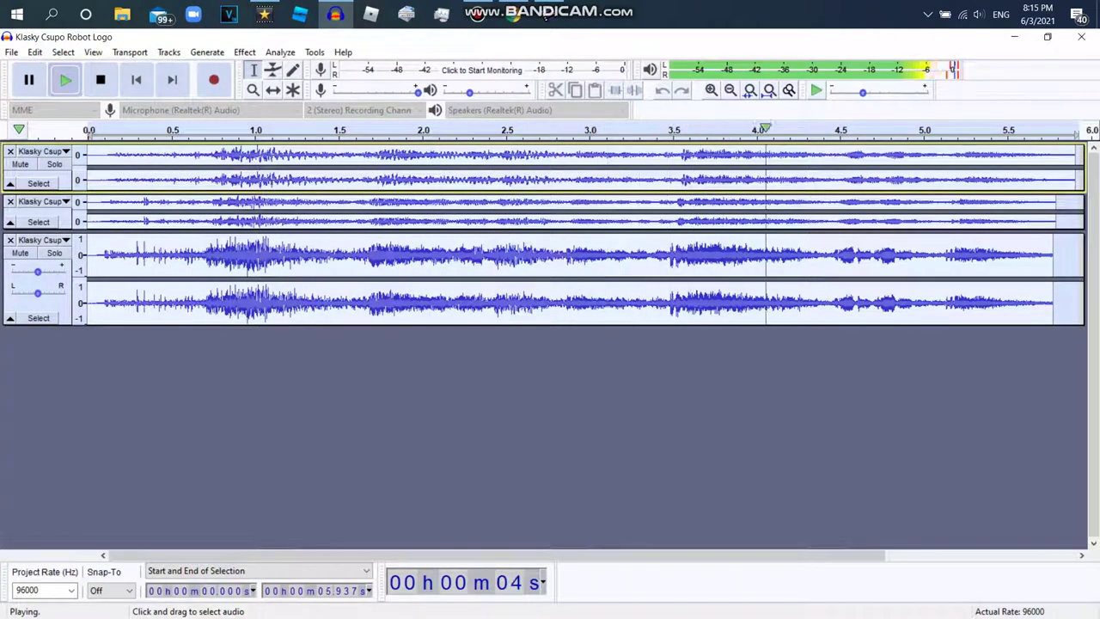
Export the mix to the Audacity folder as a WAV file named "Klasky Csupo Robot Logo in G Major 1175".
key(alt+f)
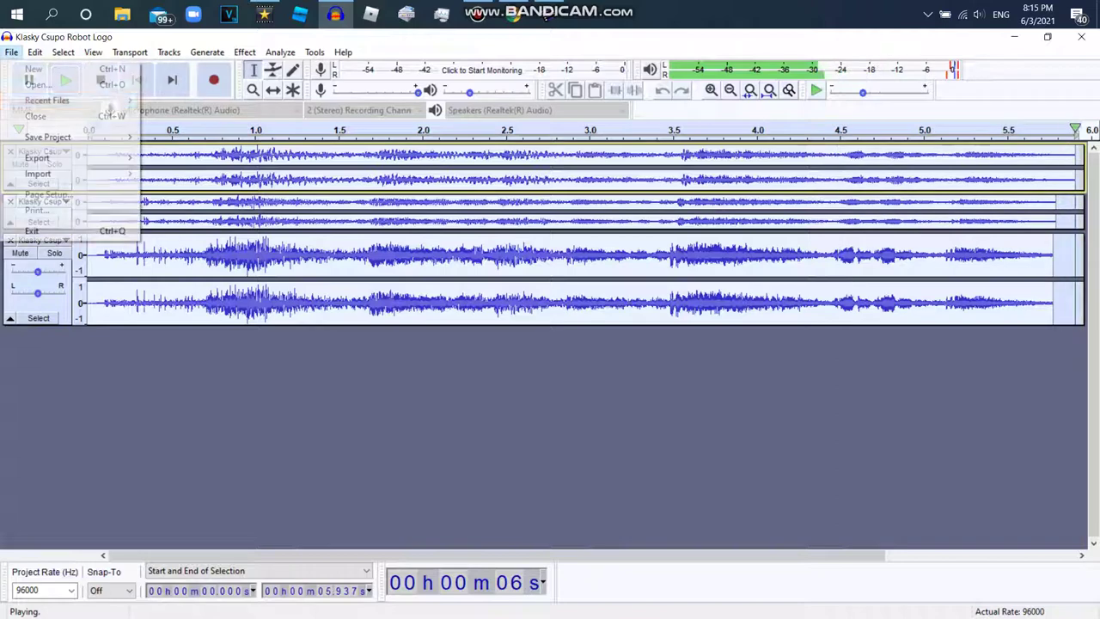
mouse_move(68, 158)
click(187, 174)
click(258, 326)
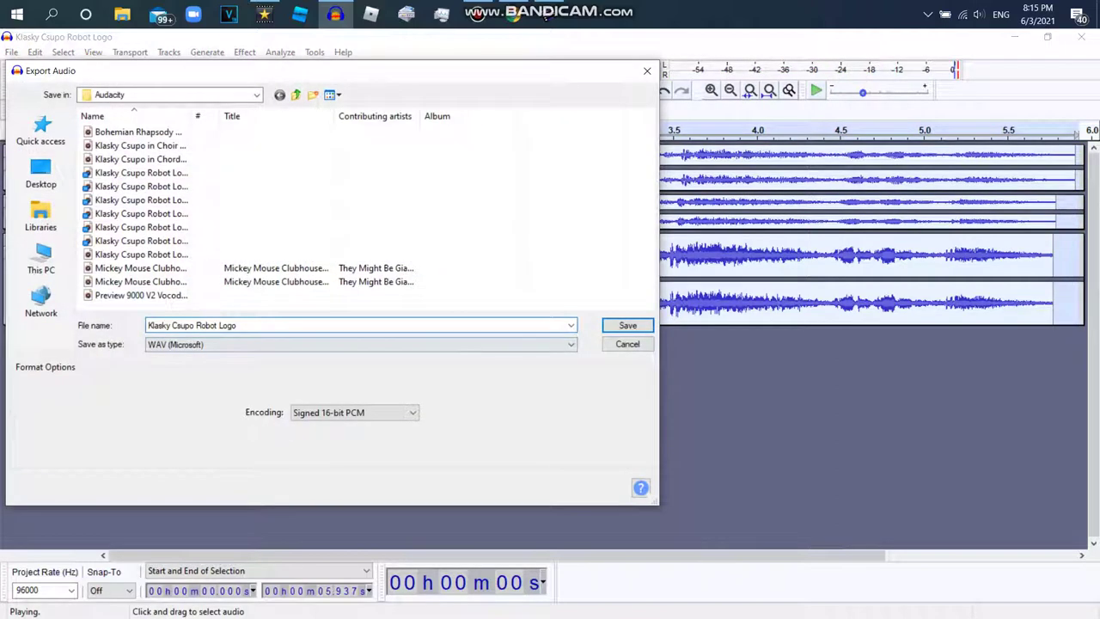
text(in G Maj)
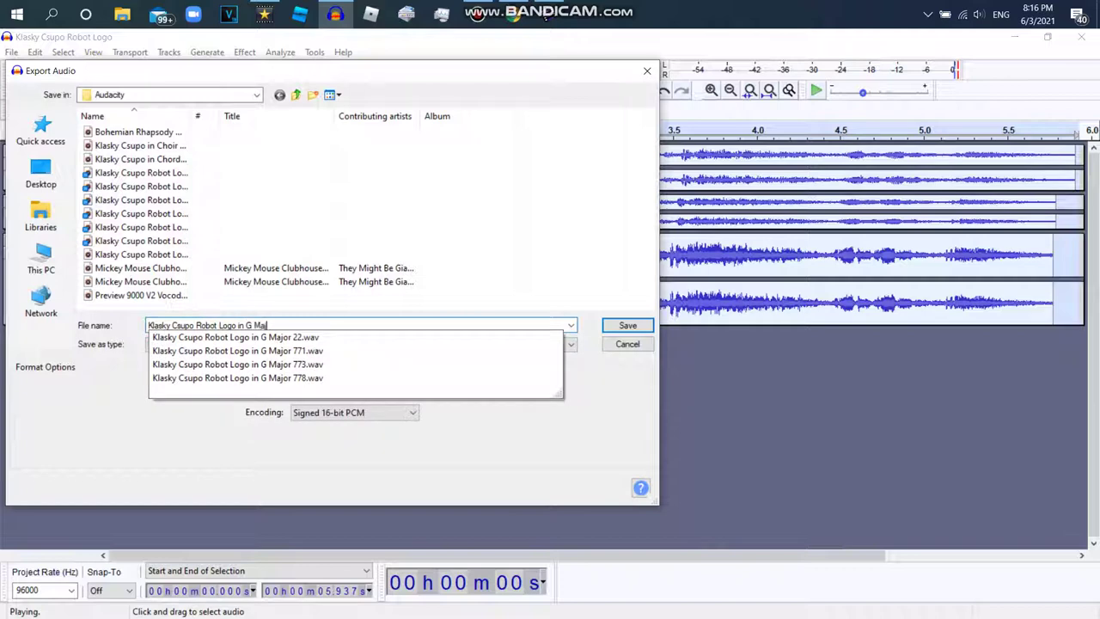
text(or 1)
key(Return)
click(596, 451)
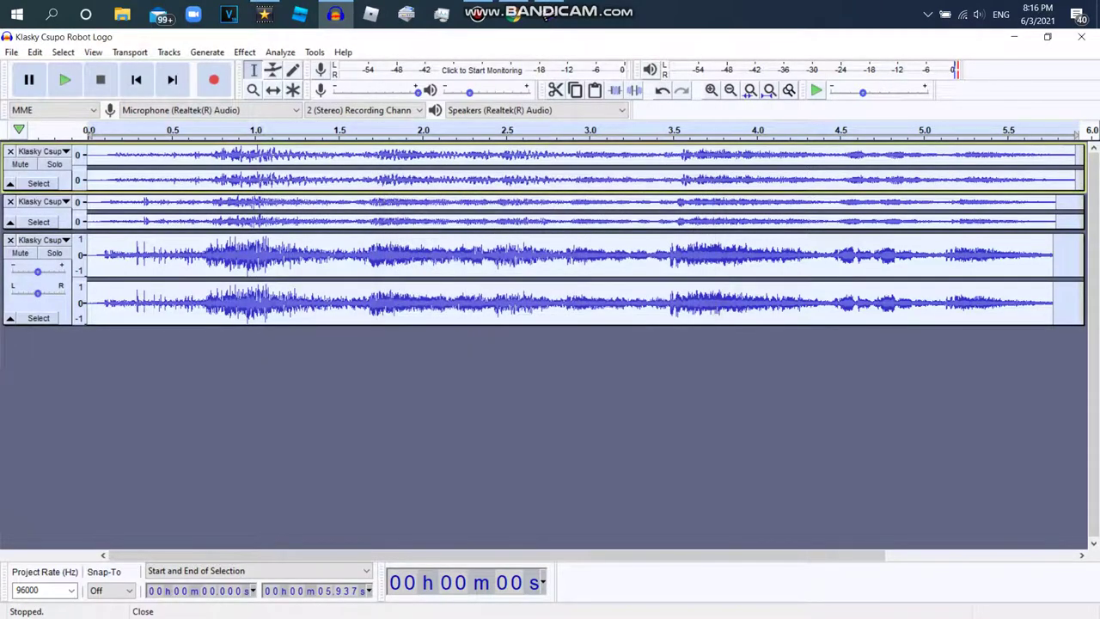
Remove all three audio tracks from the project.
click(10, 151)
click(10, 151)
click(11, 151)
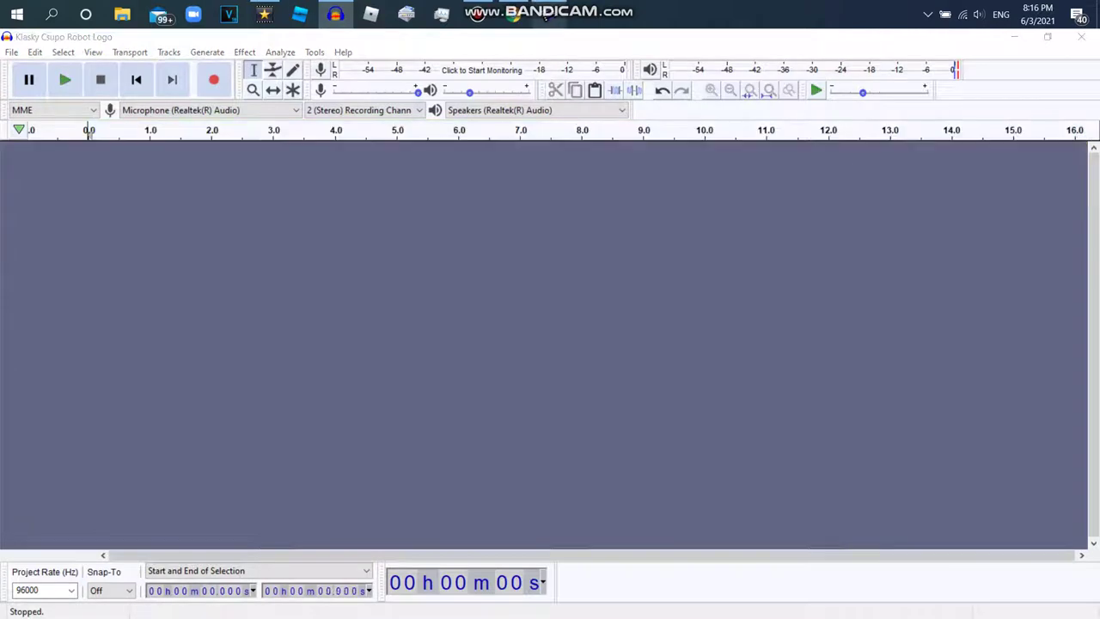
Switch to AVS Video Editor and import "Klasky Csupo Robot Logo in G Major 1175" from the Audacity folder in Documents.
key(alt+Tab)
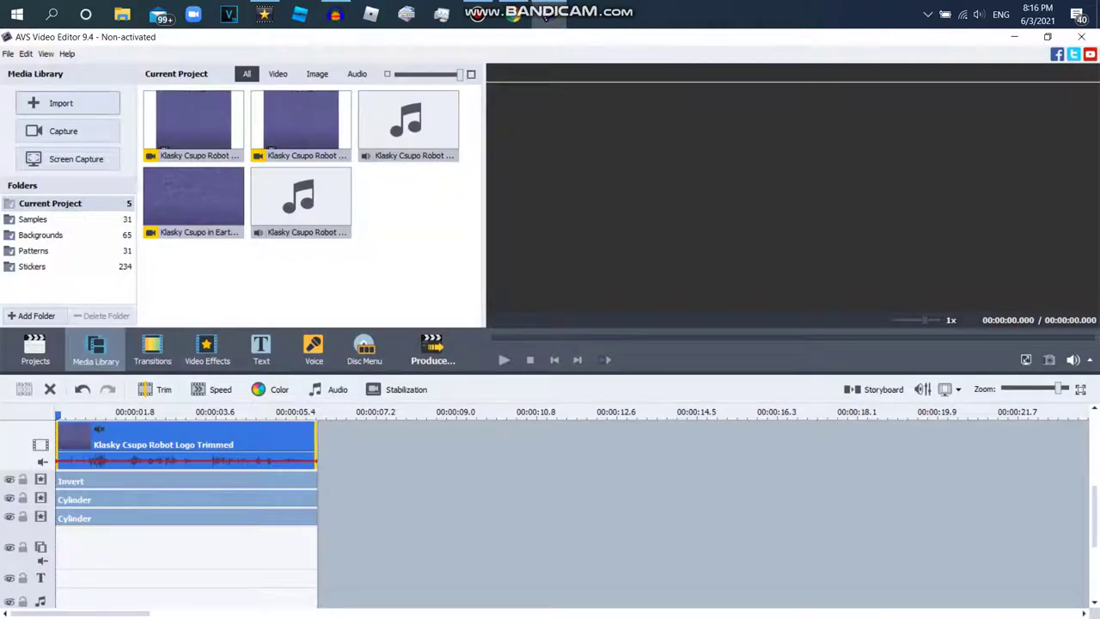
click(68, 103)
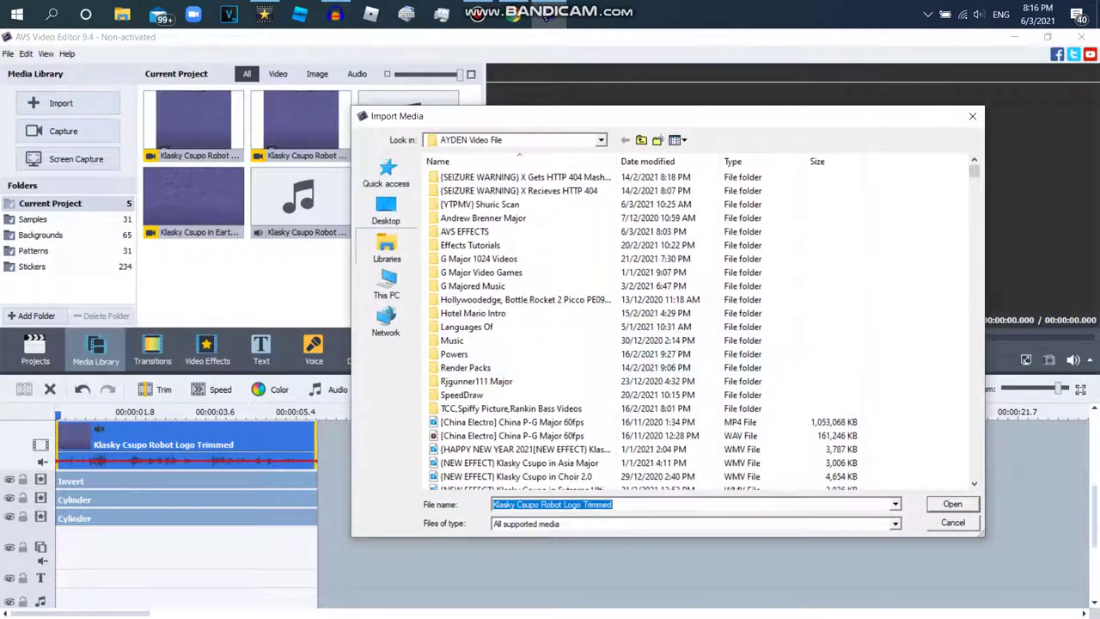
click(386, 247)
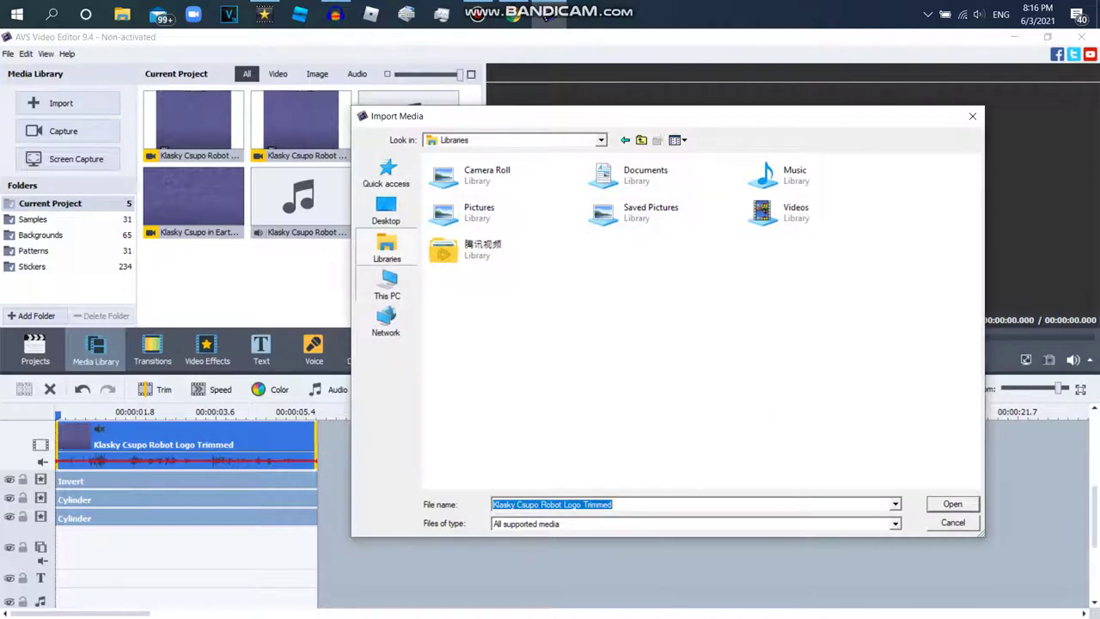
click(387, 284)
double_click(806, 190)
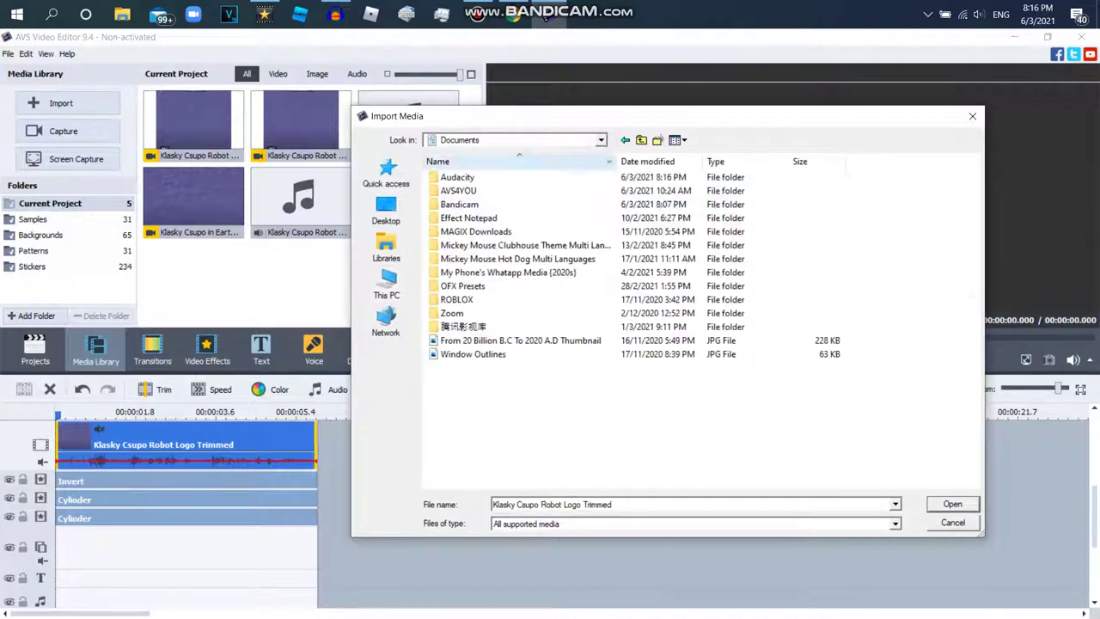
double_click(481, 177)
click(488, 300)
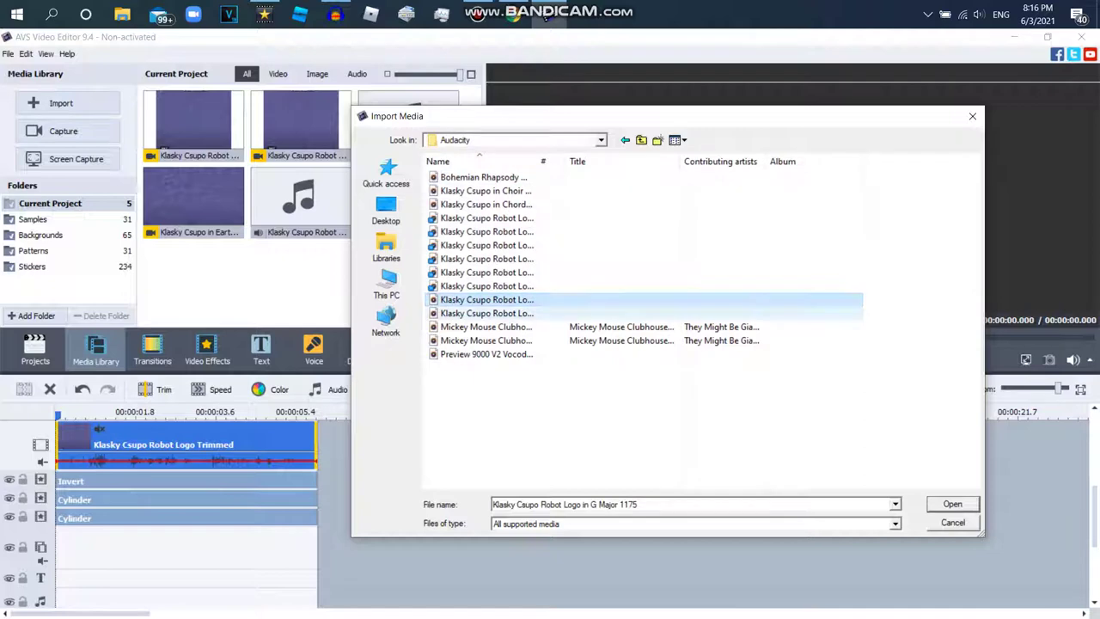
double_click(486, 300)
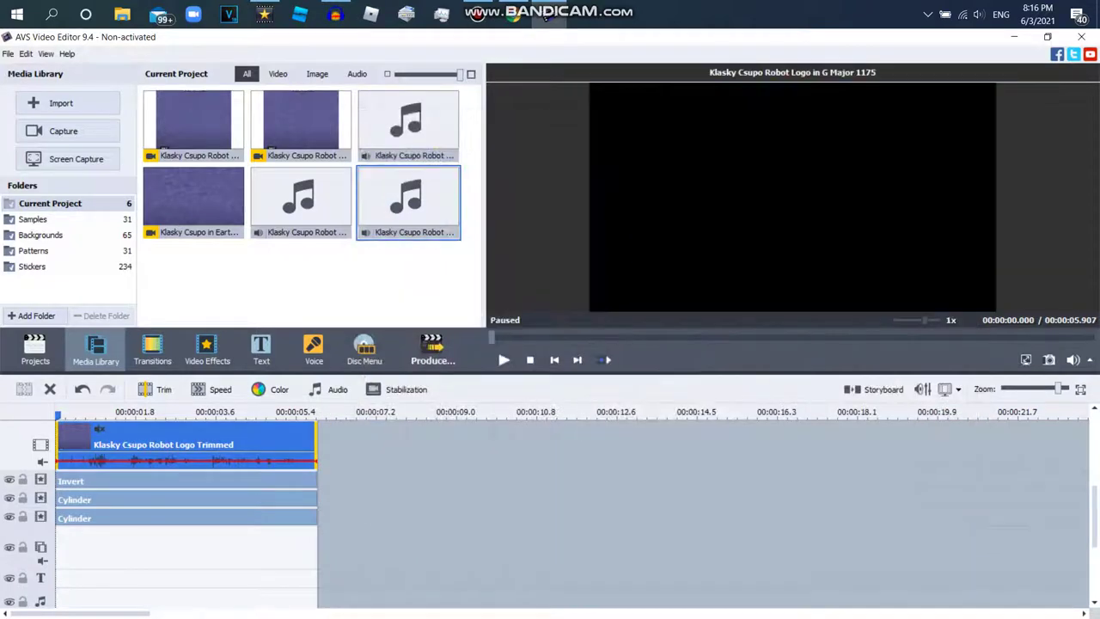
Place the imported G Major 1175 audio at the start of the timeline's audio track and play the project.
drag(408, 202, 137, 567)
drag(117, 602, 118, 565)
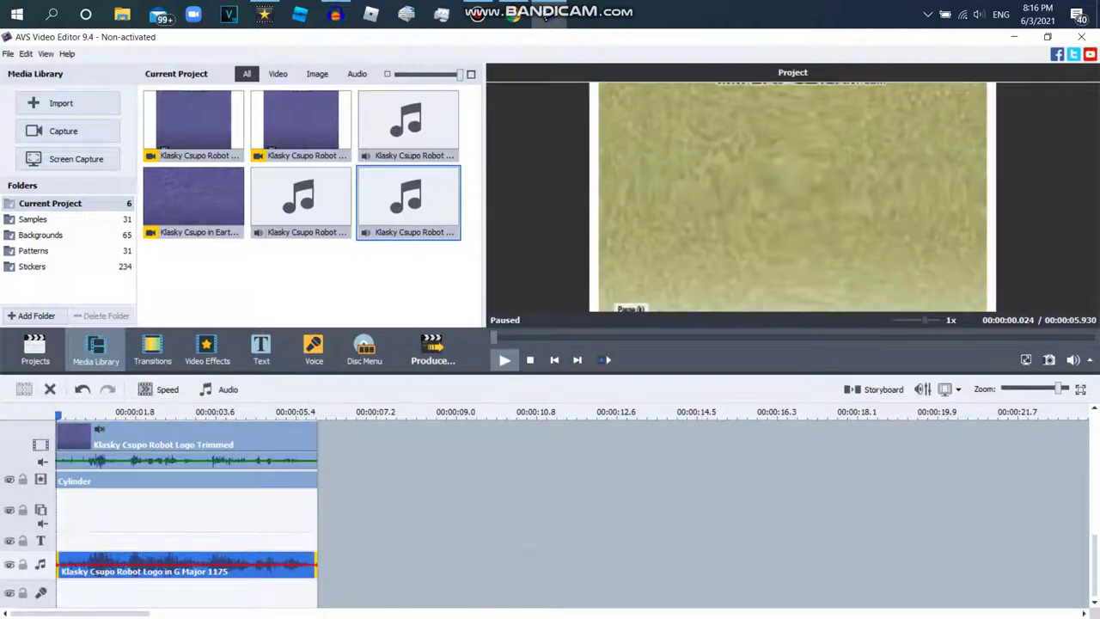
key(space)
click(311, 279)
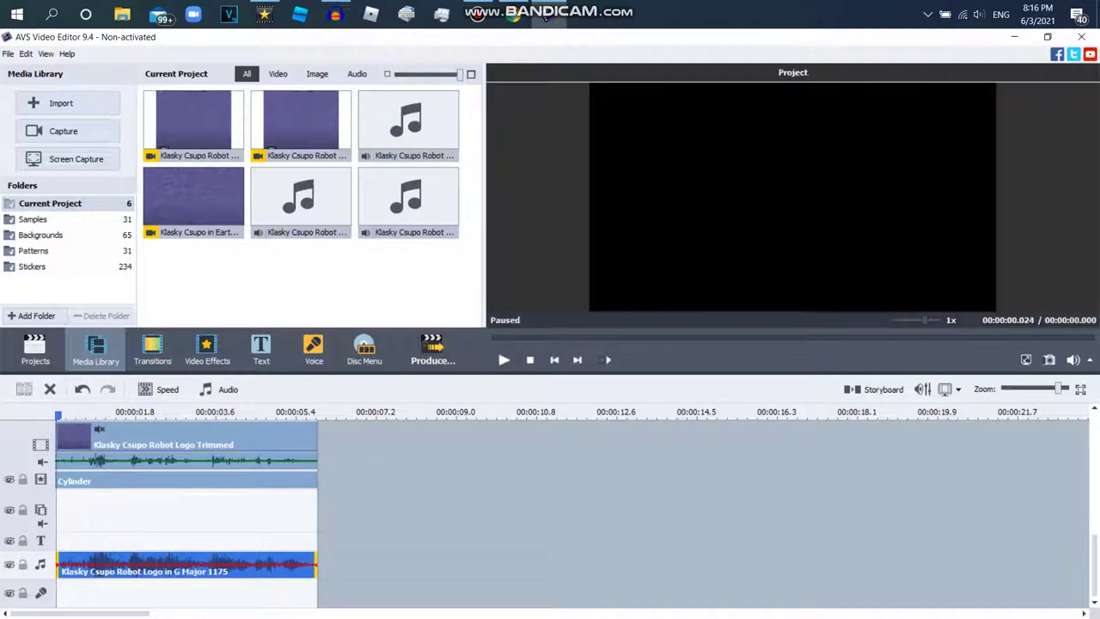
click(505, 360)
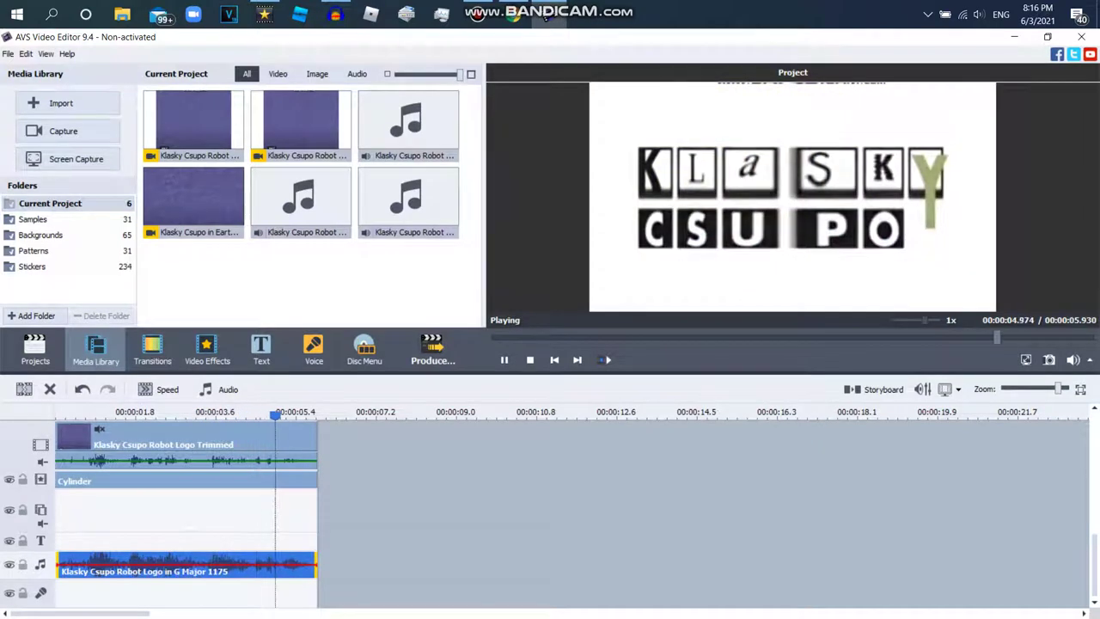
click(478, 15)
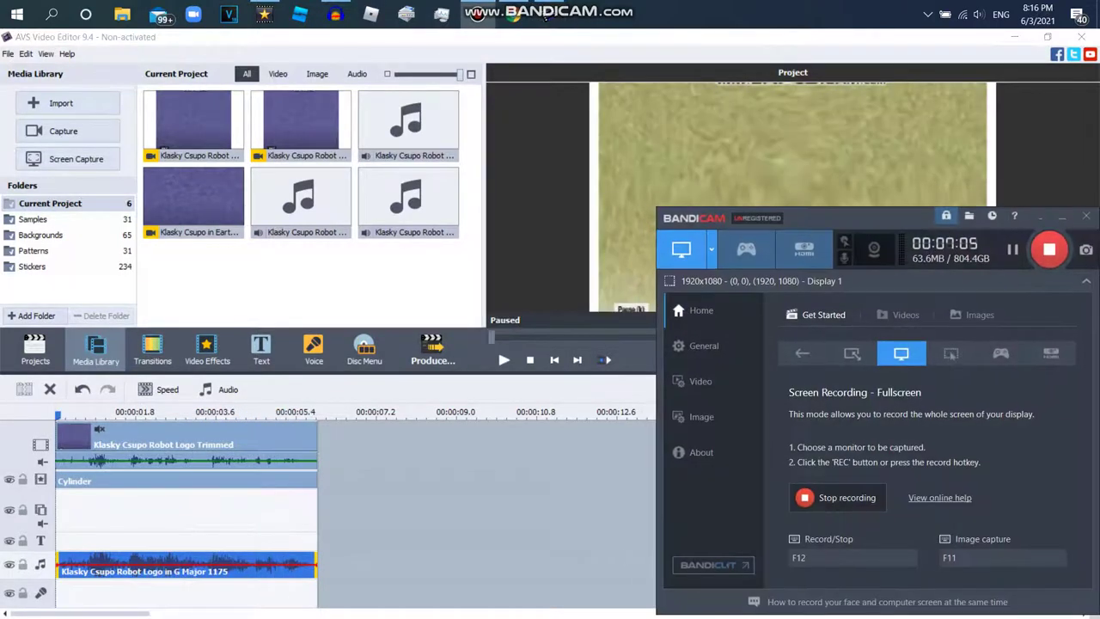